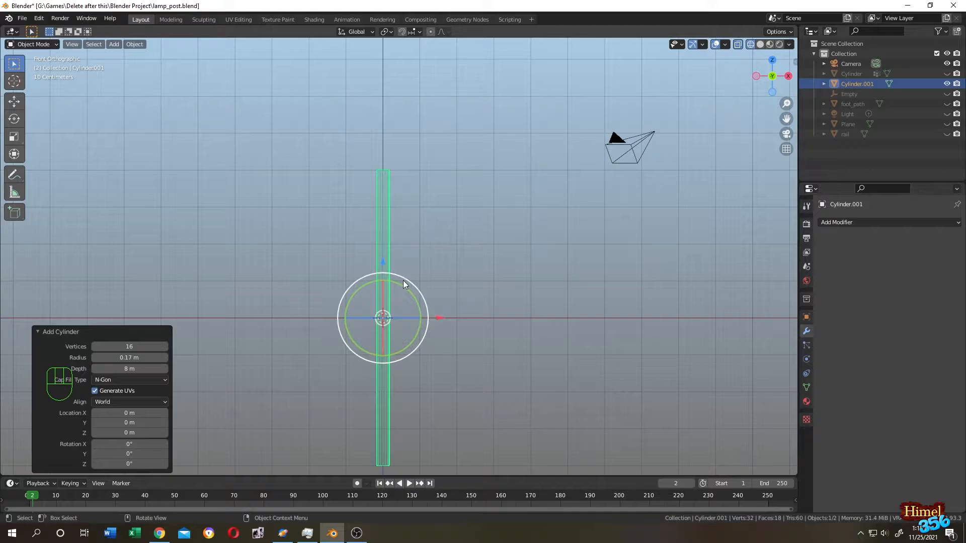
Move the cylinder up along Z with snapping until its base sits on the world origin, and apply all transforms.
left_click_drag(382, 261, 377, 107, "ctrl")
key("ctrl+a")
left_click(395, 225)
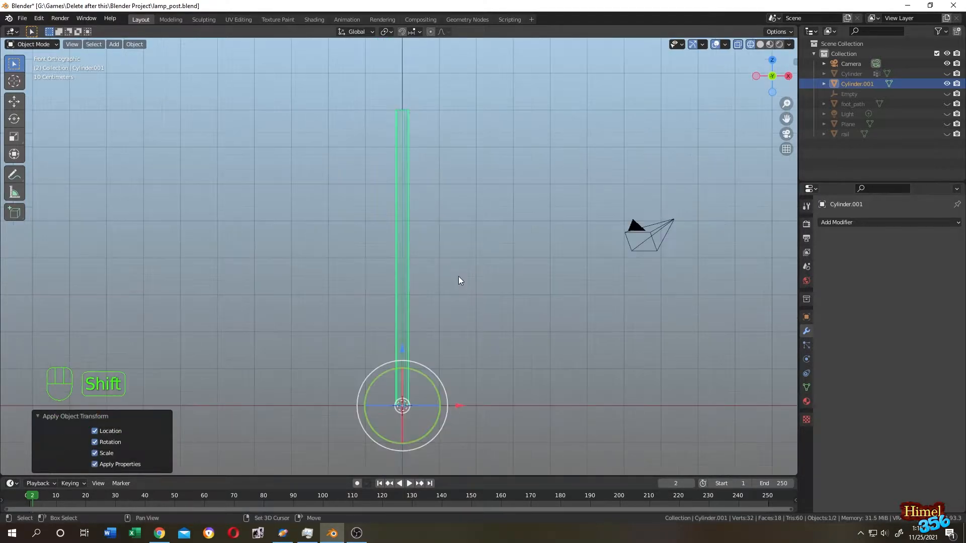
Add 15 evenly spaced horizontal loop cuts along the cylinder's height in Edit Mode, without sliding them.
middle_click_drag(458, 277, 496, 248)
key("Tab")
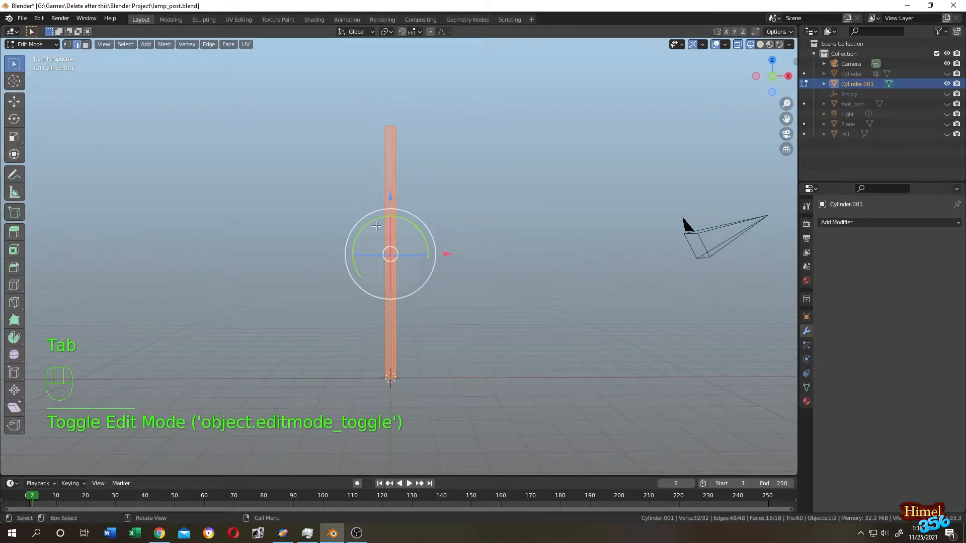
key("ctrl+r")
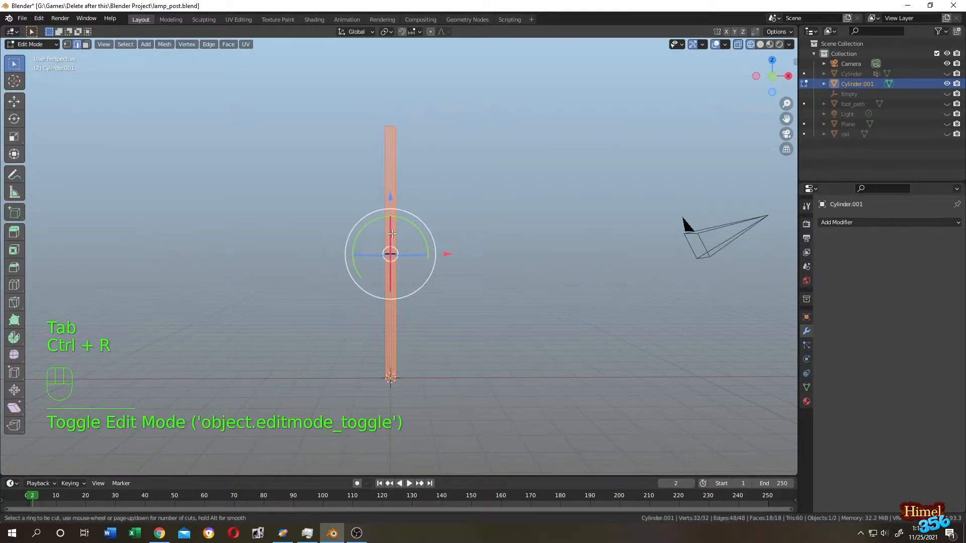
scroll(392, 233, "up", 2)
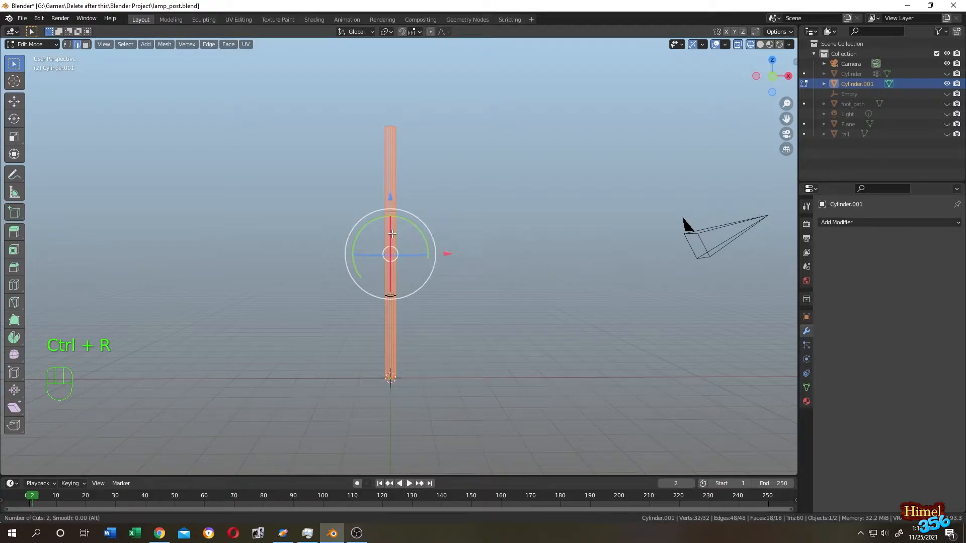
scroll(392, 234, "up", 7)
scroll(392, 234, "up", 3)
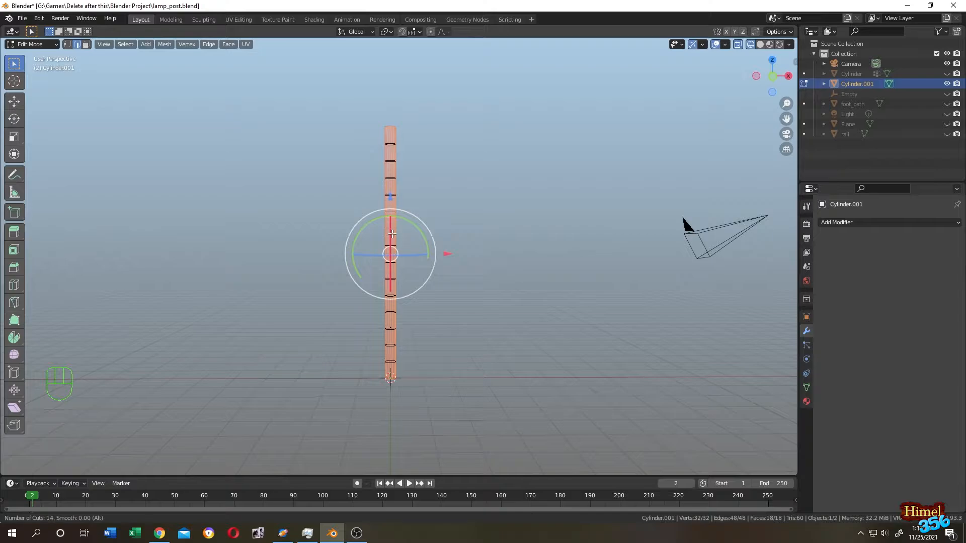
left_click(392, 233)
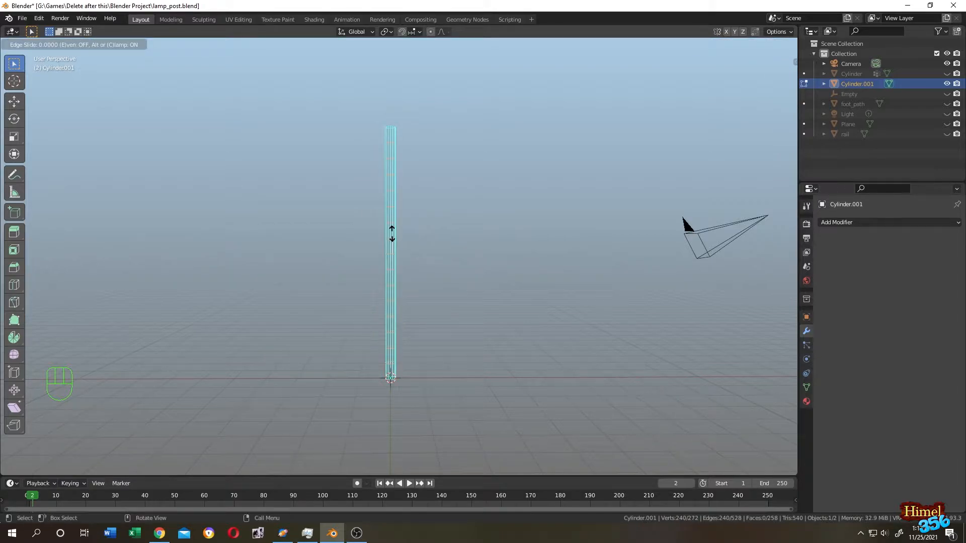
right_click(392, 234)
middle_click_drag(392, 233, 481, 236)
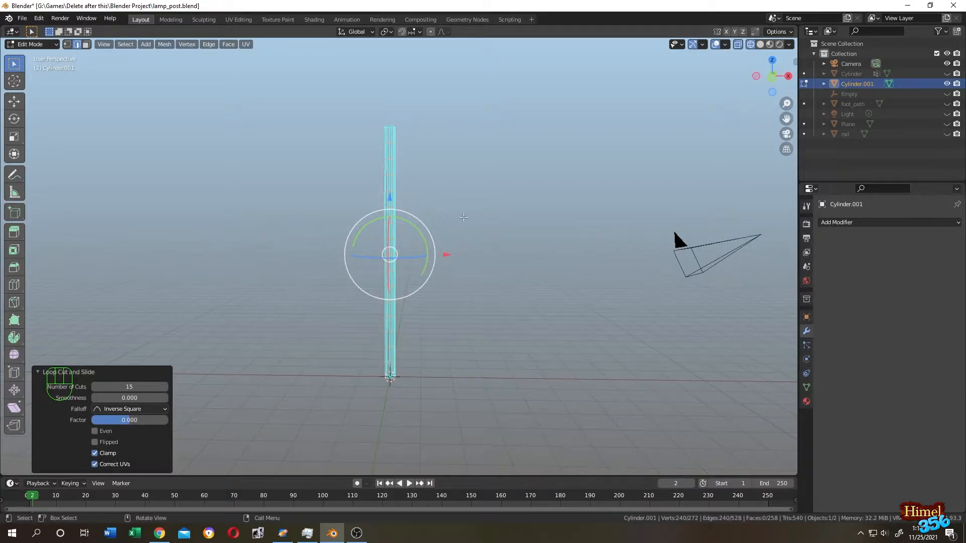
scroll(474, 191, "up", 2)
scroll(474, 191, "down", 1)
middle_click_drag(473, 193, 499, 267)
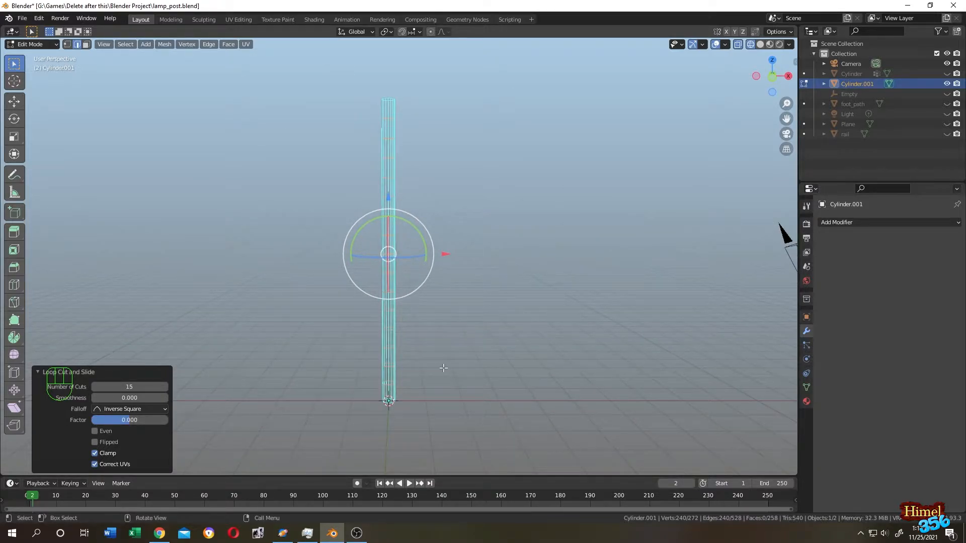
Switch to Pencil2D and sketch a vertical line with a marked base point, a curve bending from its base, and an arch.
left_click(282, 533)
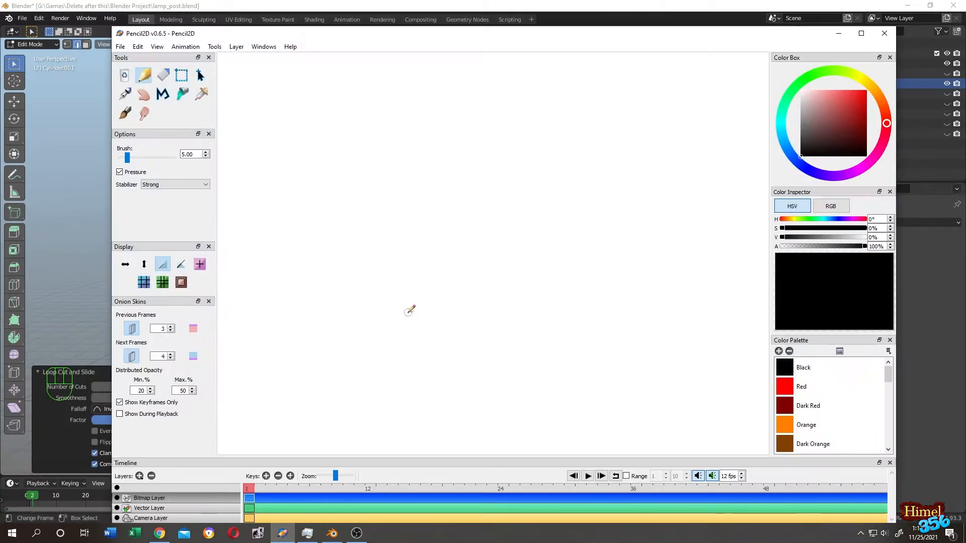
mouse_move(314, 122)
left_mouse_down()
mouse_move(325, 338)
mouse_move(308, 359)
mouse_move(323, 346)
left_mouse_up()
left_click_drag(313, 333, 305, 357)
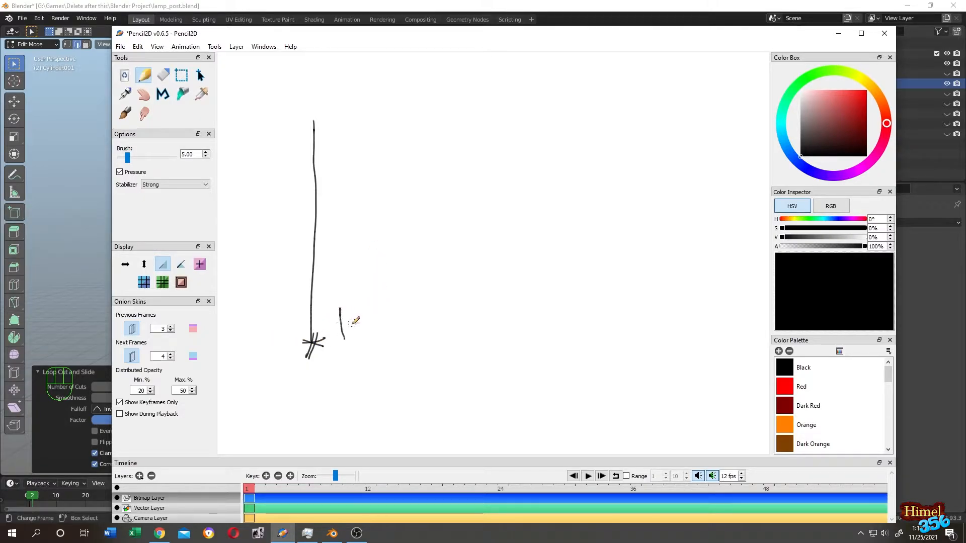
key("ctrl")
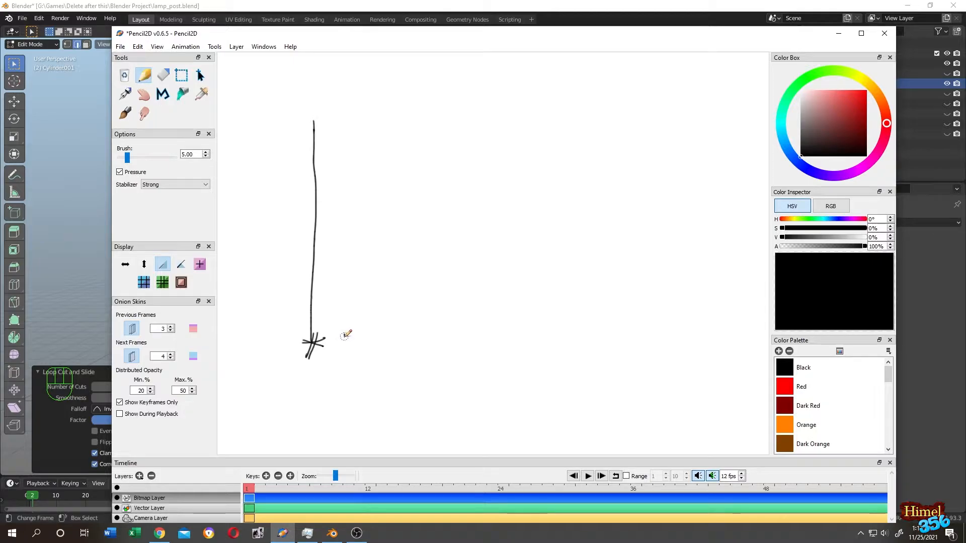
mouse_move(345, 337)
left_mouse_down()
mouse_move(348, 278)
mouse_move(367, 231)
mouse_move(417, 182)
left_mouse_up()
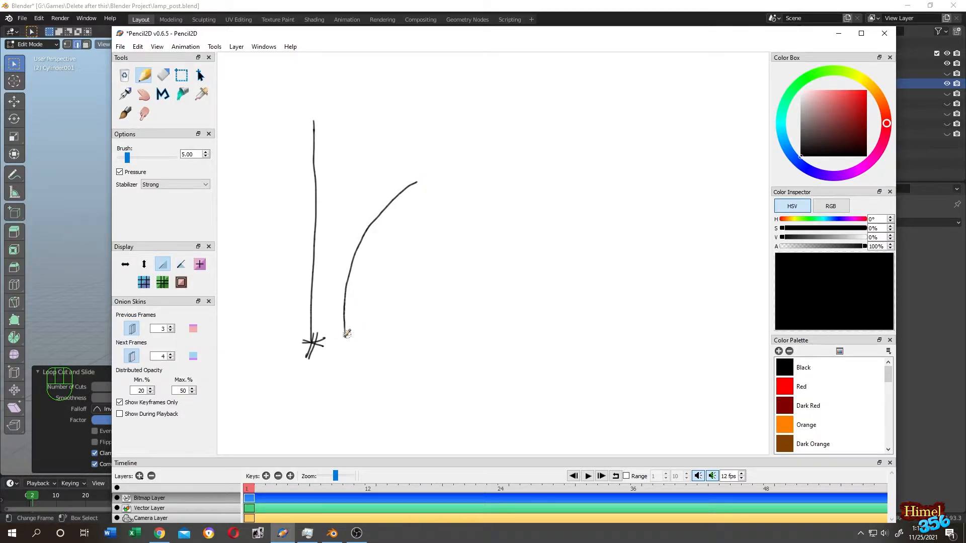
mouse_move(345, 333)
left_mouse_down()
mouse_move(353, 339)
mouse_move(392, 288)
mouse_move(437, 254)
mouse_move(483, 296)
mouse_move(490, 327)
left_mouse_up()
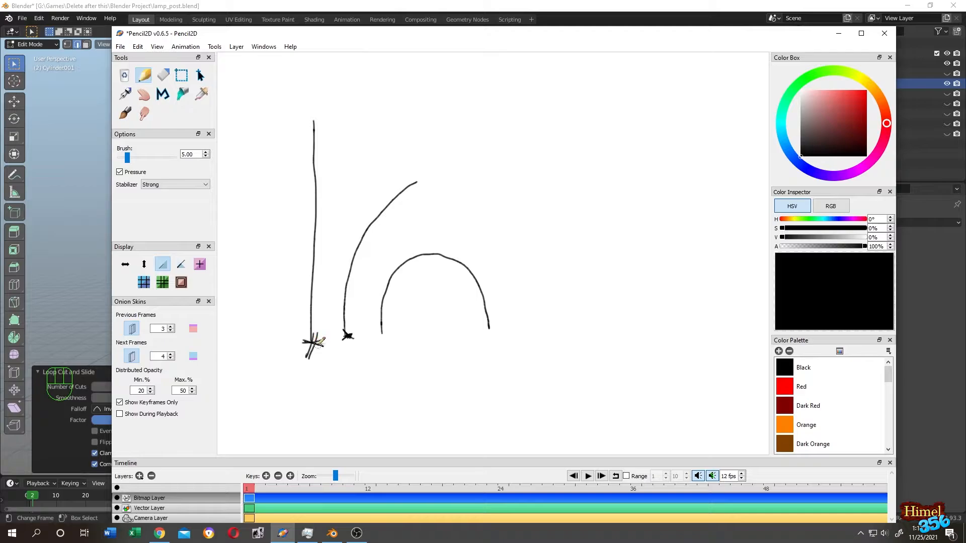
mouse_move(318, 344)
left_mouse_down()
mouse_move(306, 343)
mouse_move(318, 340)
left_mouse_up()
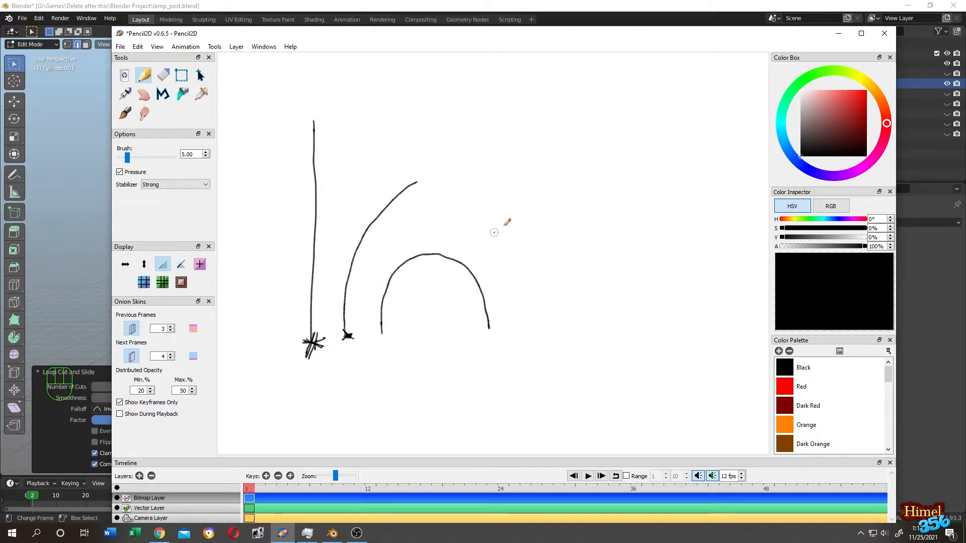
Sketch a second line with a midpoint cross labelled "Lock" and a C-shaped curve beside it, and circle the first line's base point.
left_click_drag(542, 119, 555, 327)
mouse_move(566, 197)
left_mouse_down()
mouse_move(542, 233)
mouse_move(567, 232)
left_mouse_up()
mouse_move(667, 132)
left_mouse_down()
mouse_move(605, 190)
mouse_move(629, 276)
mouse_move(673, 300)
left_mouse_up()
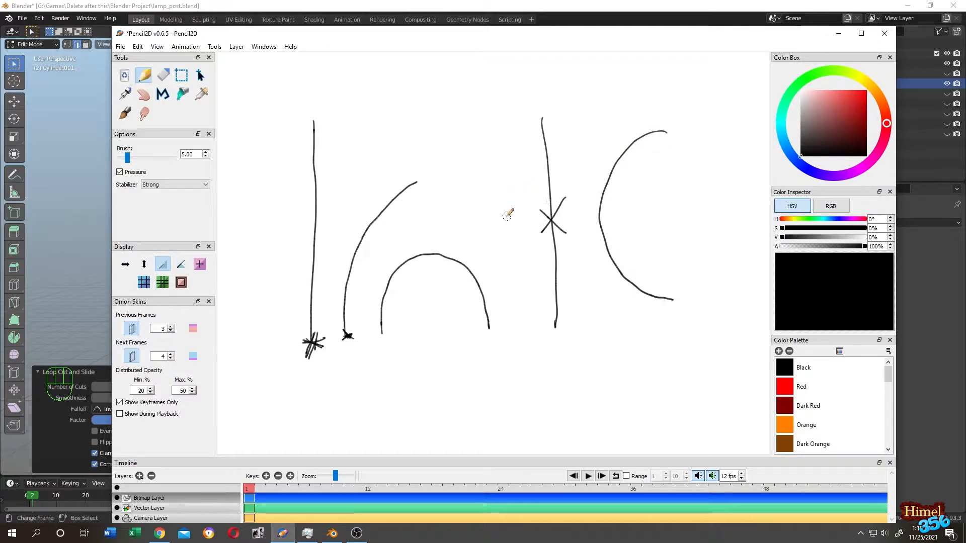
mouse_move(506, 211)
left_mouse_down()
mouse_move(521, 217)
mouse_move(539, 199)
mouse_move(548, 206)
left_mouse_up()
left_click_drag(297, 334, 323, 340)
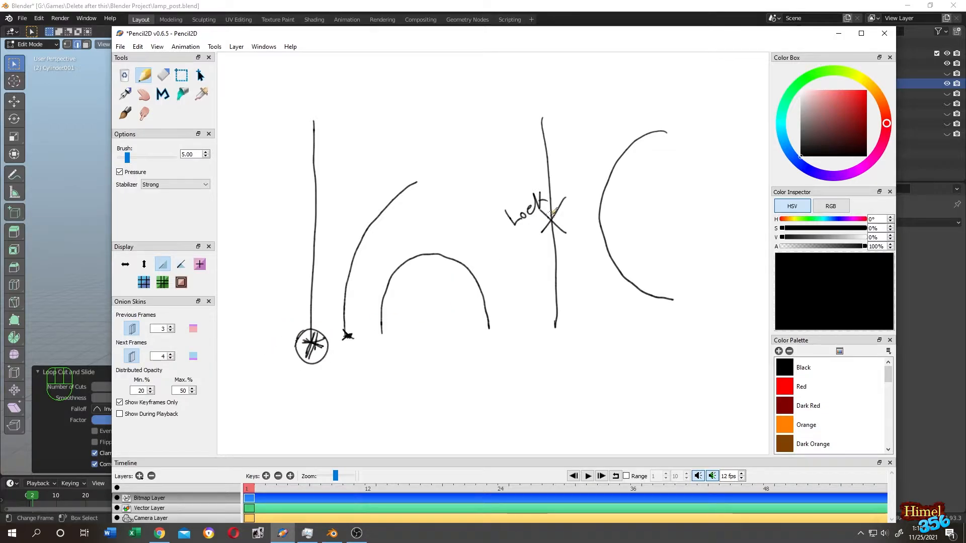
left_click_drag(551, 214, 550, 209)
Switch back to Blender and add an Arrows empty at the world origin in Object Mode.
key("alt+Tab")
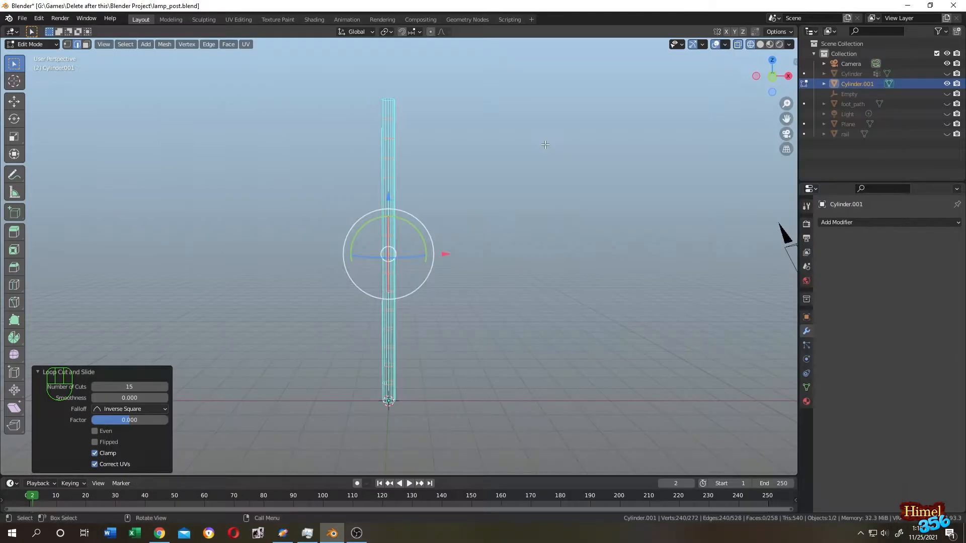
key("Tab")
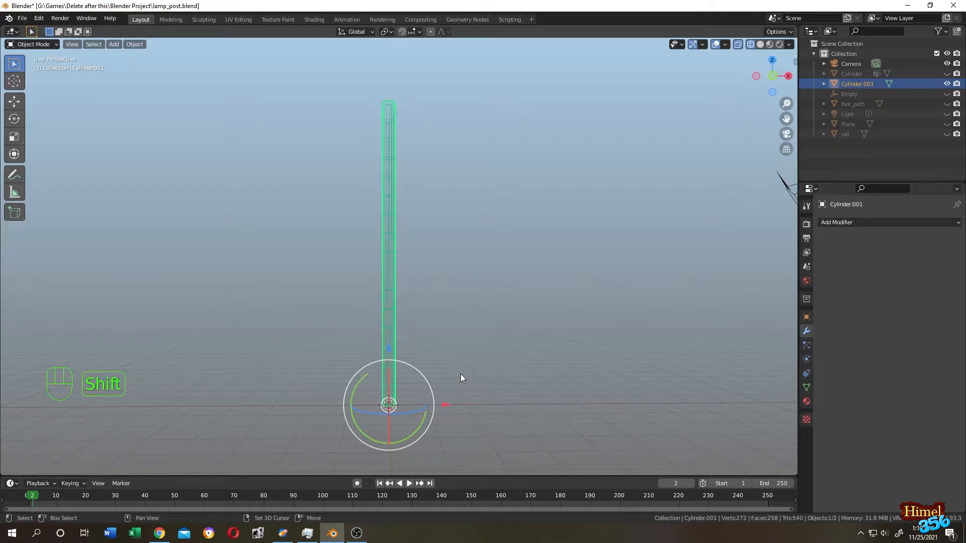
key("shift+a")
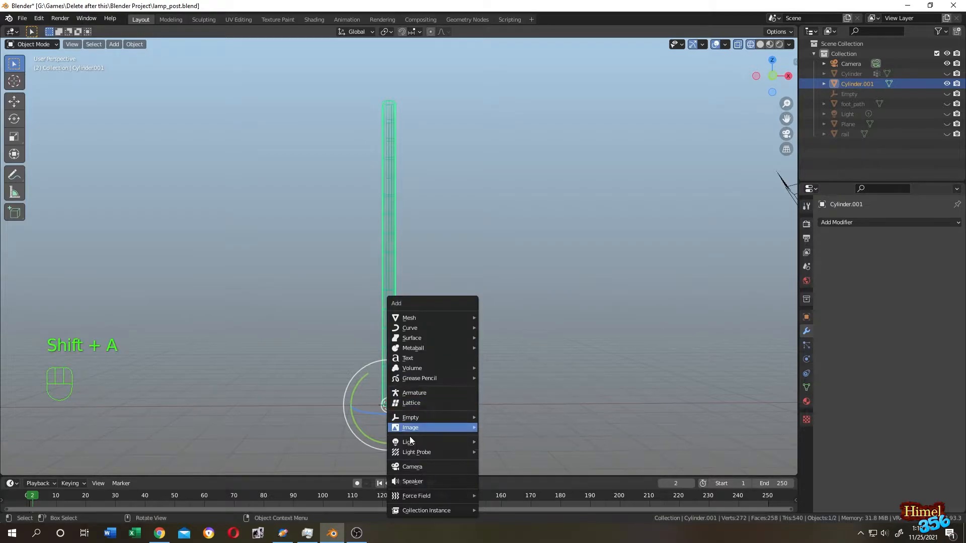
mouse_move(440, 417)
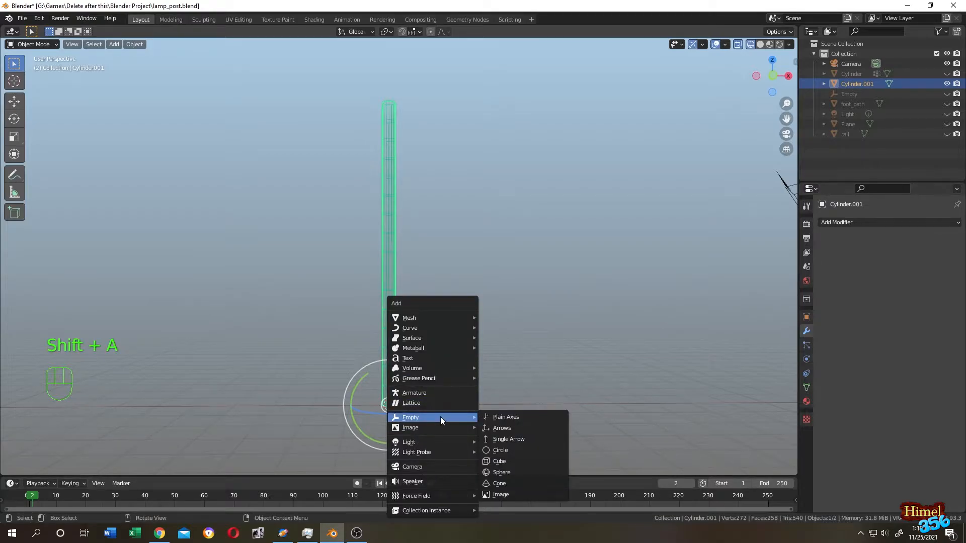
left_click(507, 428)
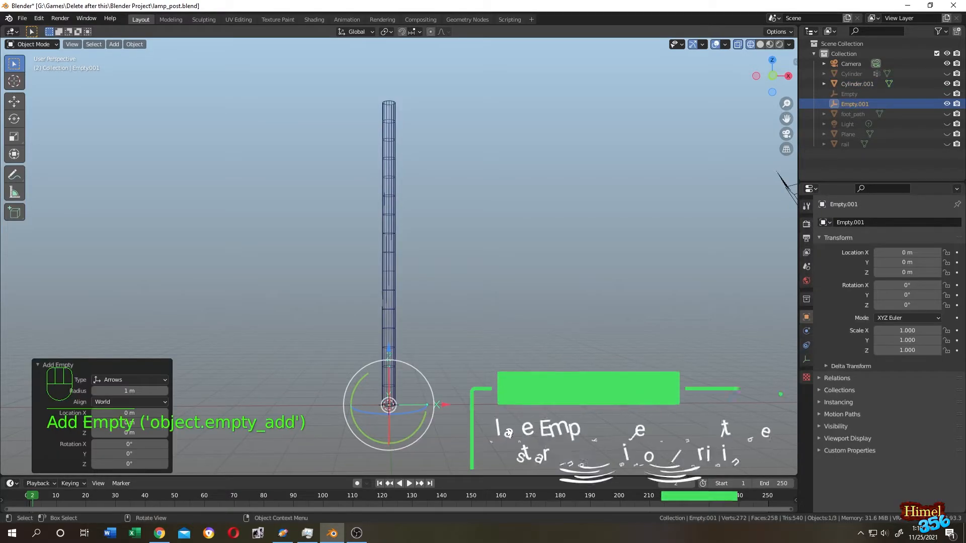
Rename the new empty as Origin_point.
double_click(864, 104)
type("Origin")
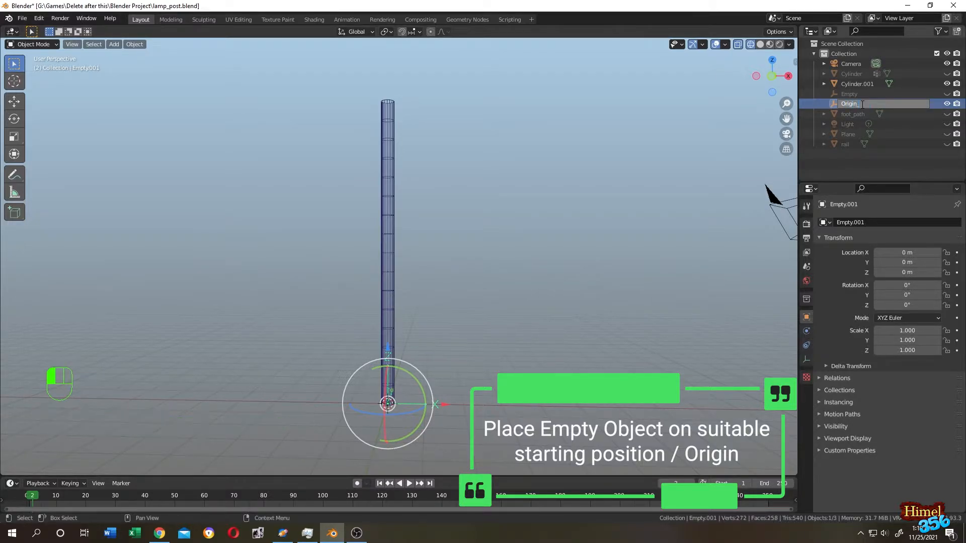
type("_point")
key("Return")
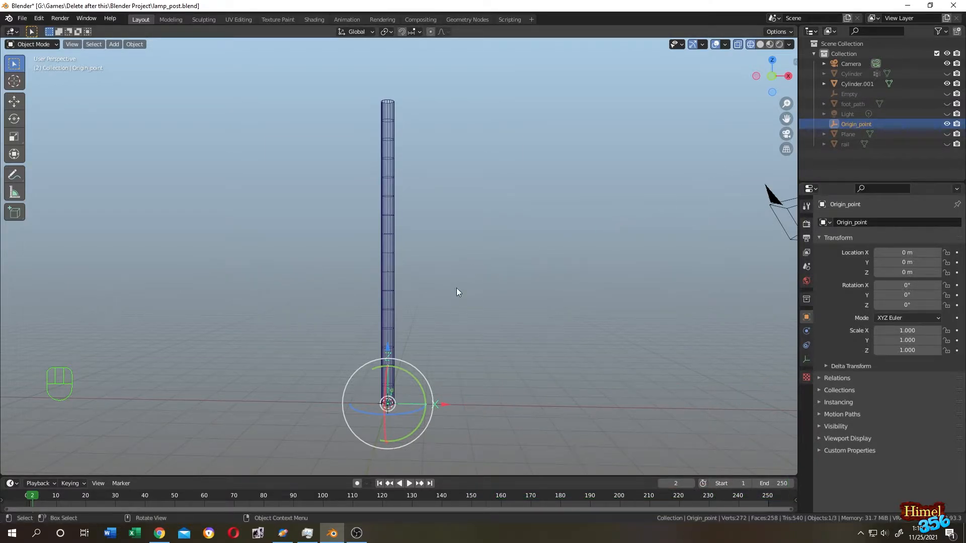
Add a Simple Deform modifier to the upright cylinder.
scroll(453, 301, "up", 2)
middle_click_drag(459, 312, 488, 284, "shift")
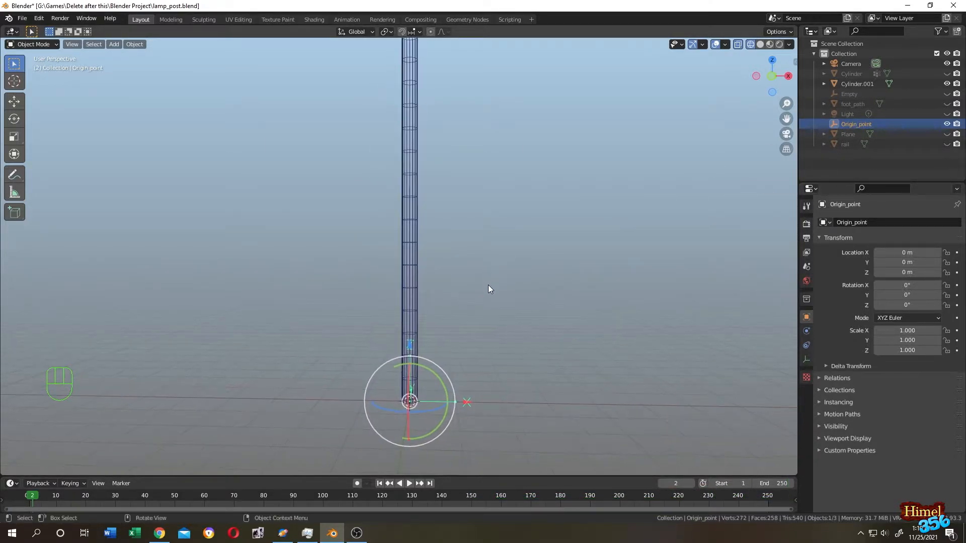
left_click(413, 189)
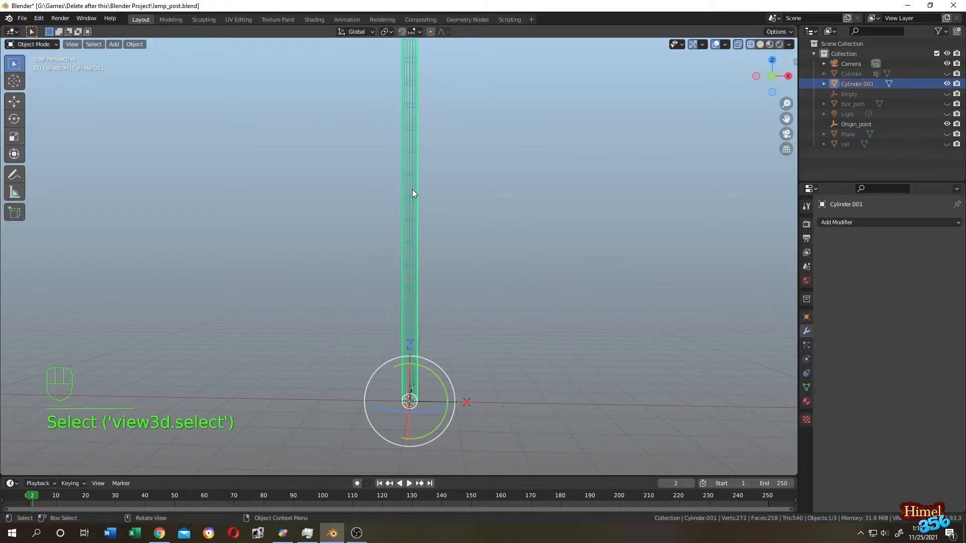
left_click(806, 332)
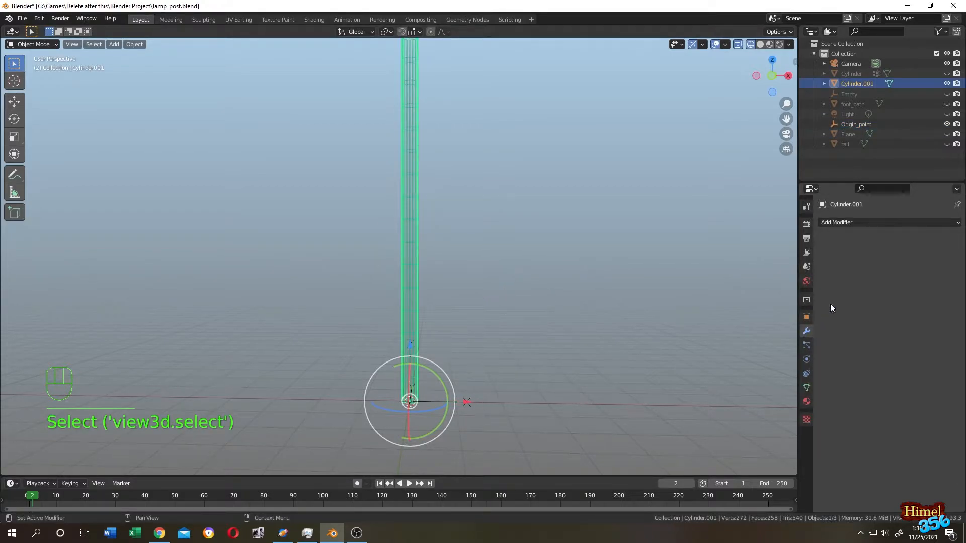
left_click(875, 222)
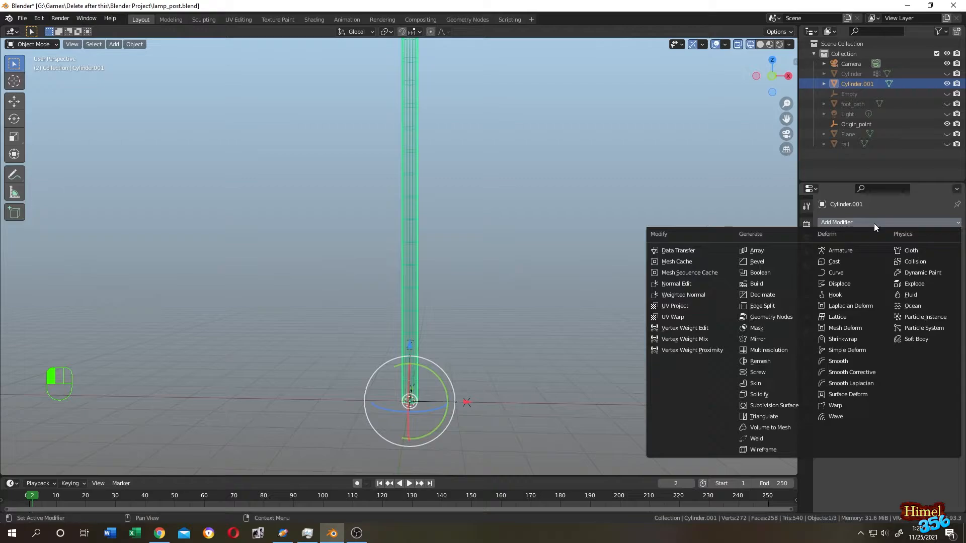
left_click(850, 351)
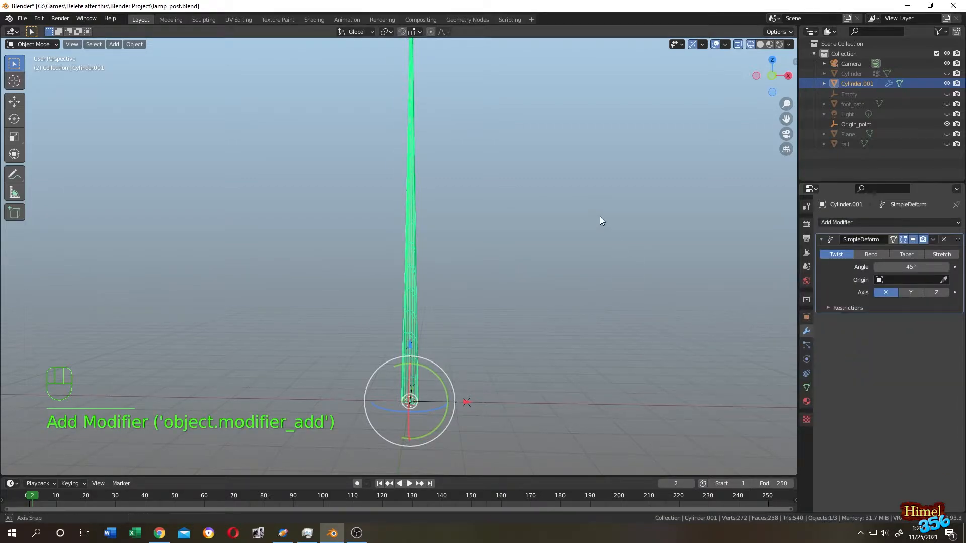
Switch the cylinder's Simple Deform modifier to Bend and try the Y axis for the deformation.
mouse_move(600, 217)
middle_mouse_down()
mouse_move(521, 228)
mouse_move(472, 263)
mouse_move(572, 276)
mouse_move(596, 265)
mouse_move(564, 253)
mouse_move(568, 238)
mouse_move(616, 223)
middle_mouse_up()
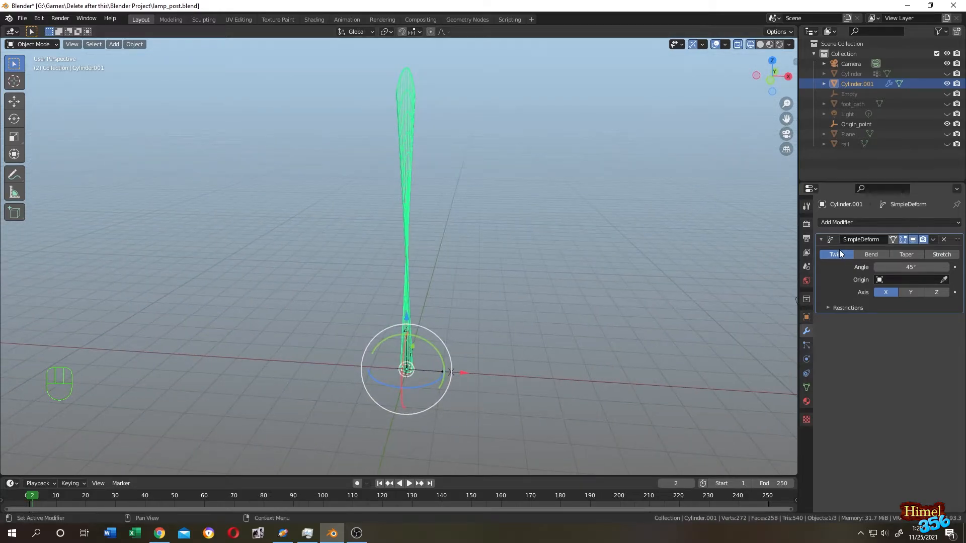
left_click(875, 254)
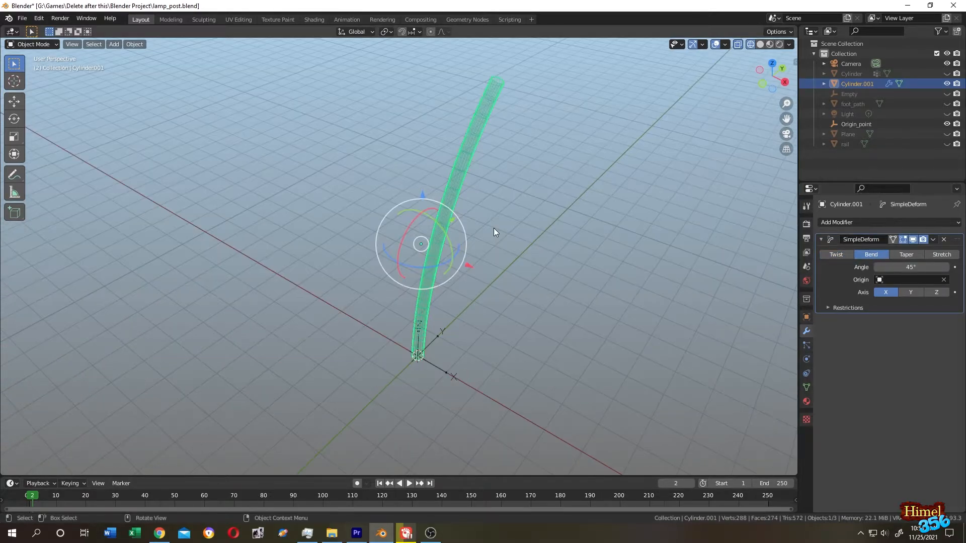
middle_click_drag(505, 231, 462, 229)
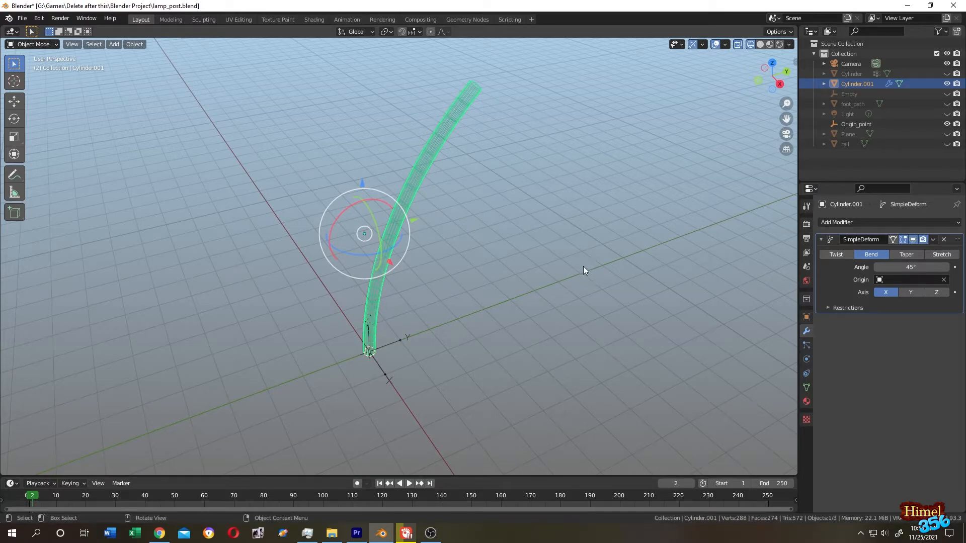
left_click(910, 292)
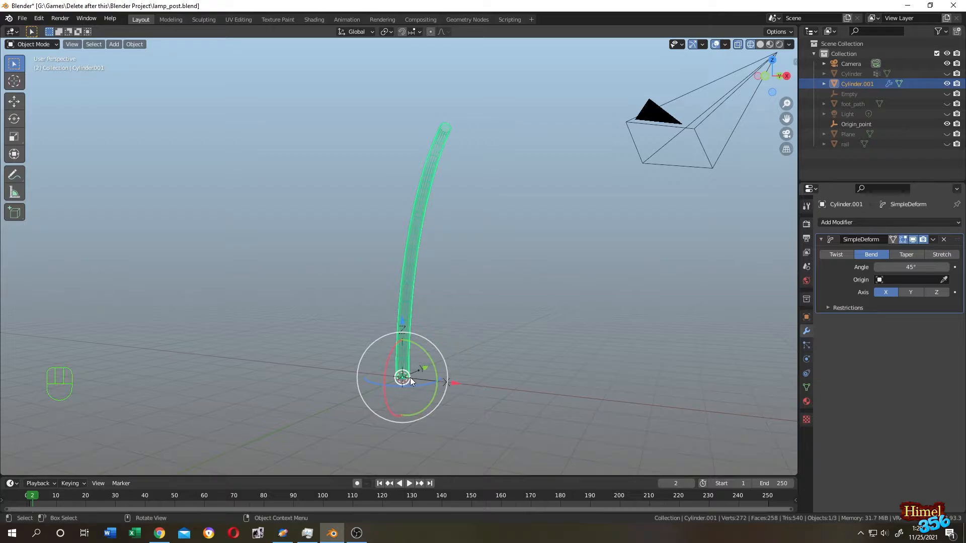
middle_click_drag(410, 377, 584, 264)
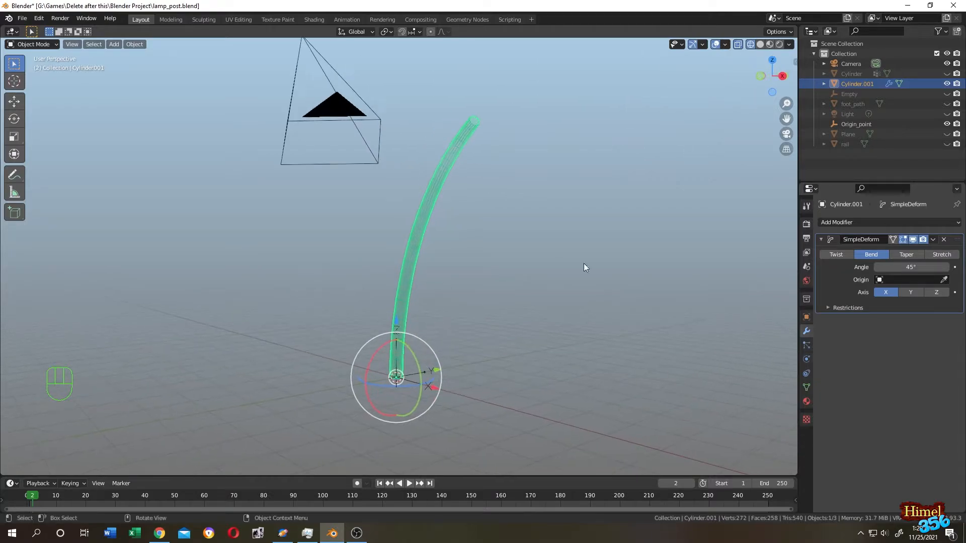
Hide the Move and Rotate object gizmos to expose the empty's axes, and show both gizmos again.
left_click(439, 270)
left_click(418, 250)
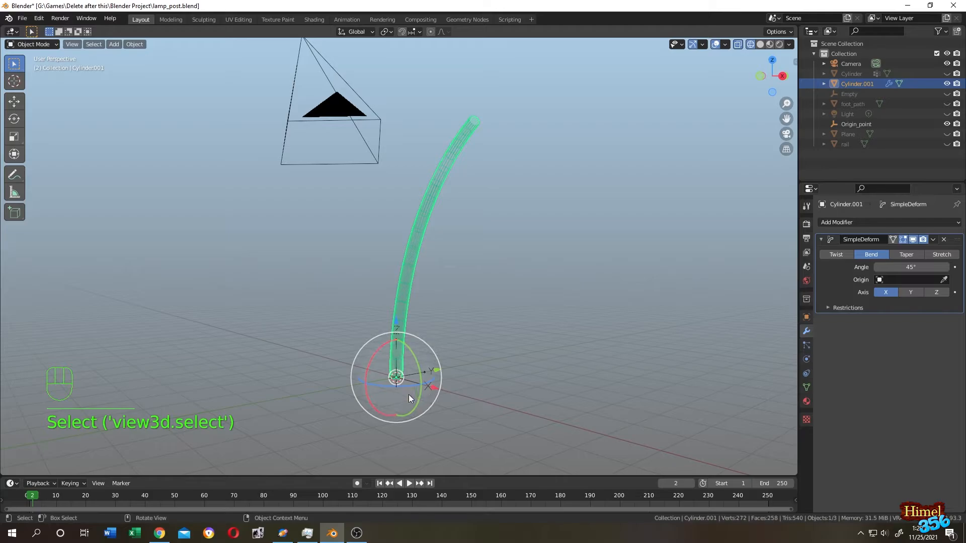
left_click(703, 44)
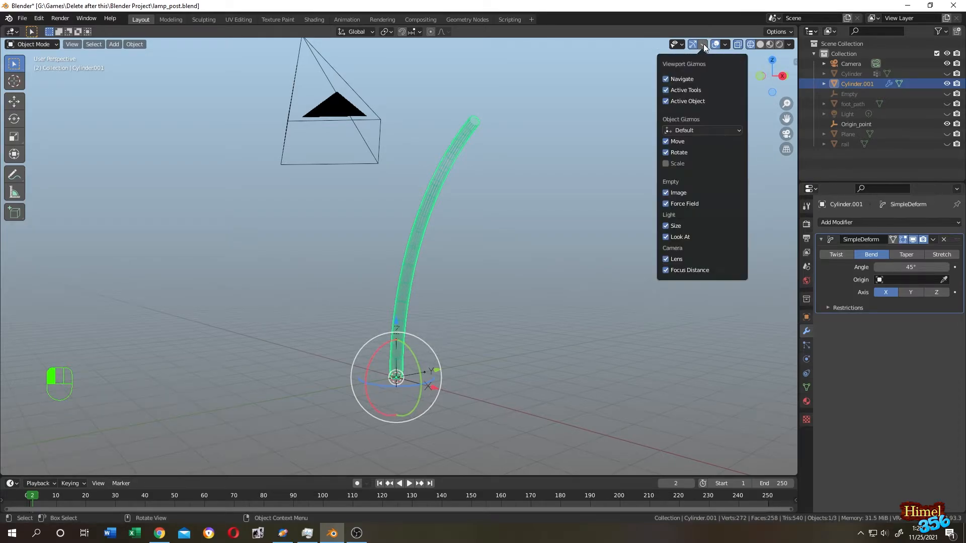
left_click(666, 141)
left_click(668, 152)
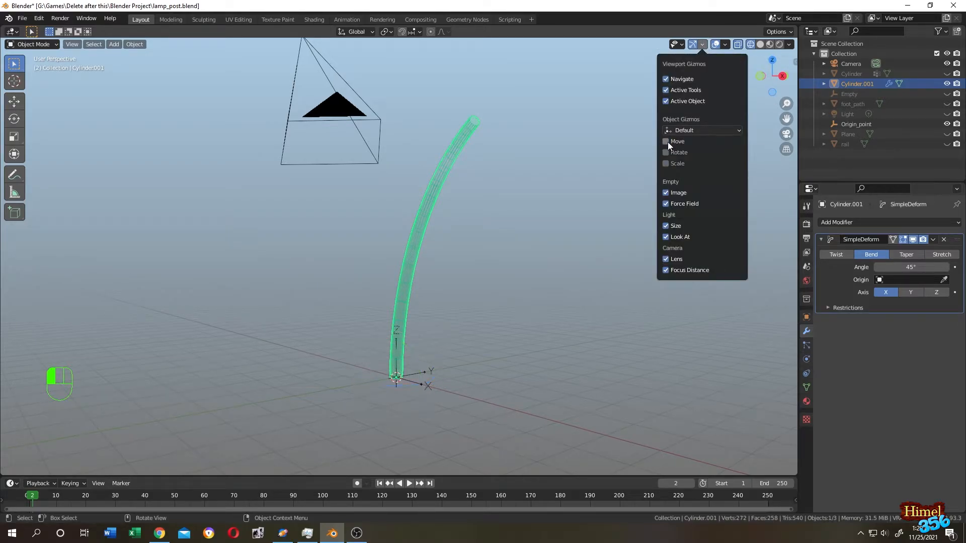
left_click(668, 142)
left_click(668, 153)
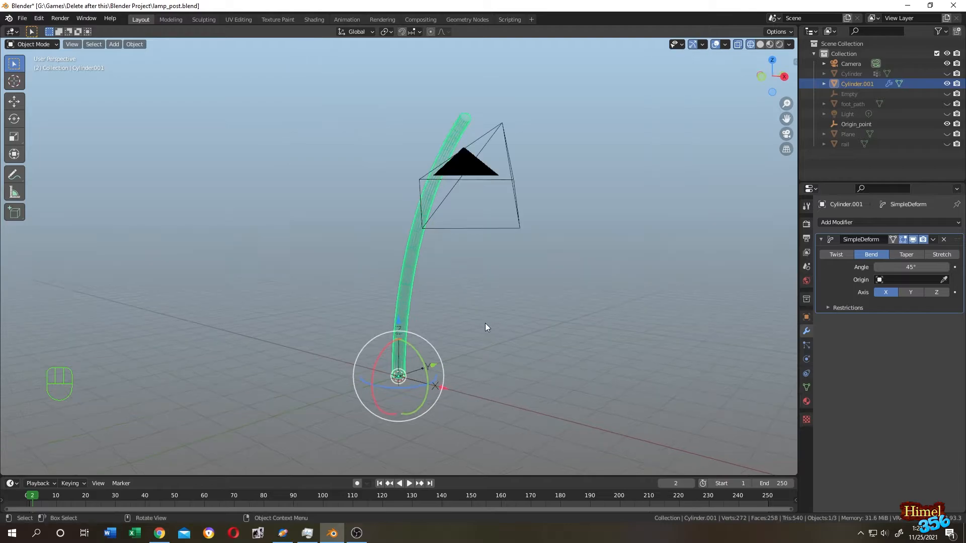
Set Origin_point as the origin object of the cylinder's Simple Deform modifier.
middle_click_drag(485, 323, 446, 336)
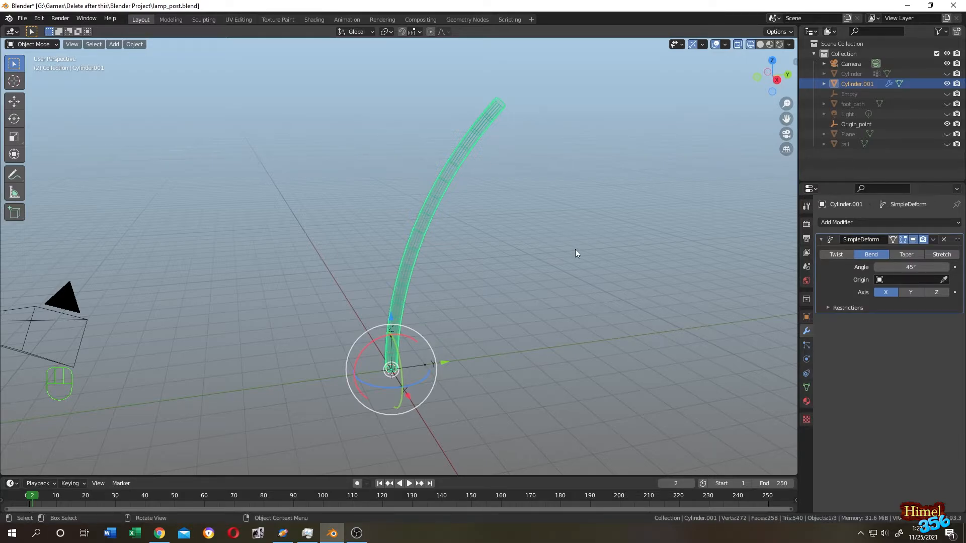
middle_click_drag(506, 267, 524, 255)
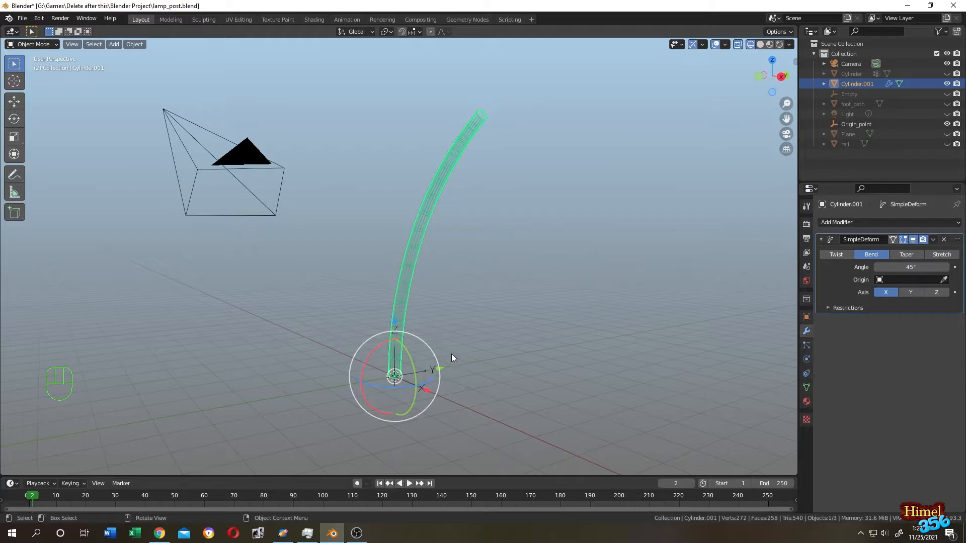
mouse_move(432, 309)
middle_mouse_down()
mouse_move(474, 302)
mouse_move(442, 316)
middle_mouse_up()
left_click(439, 190)
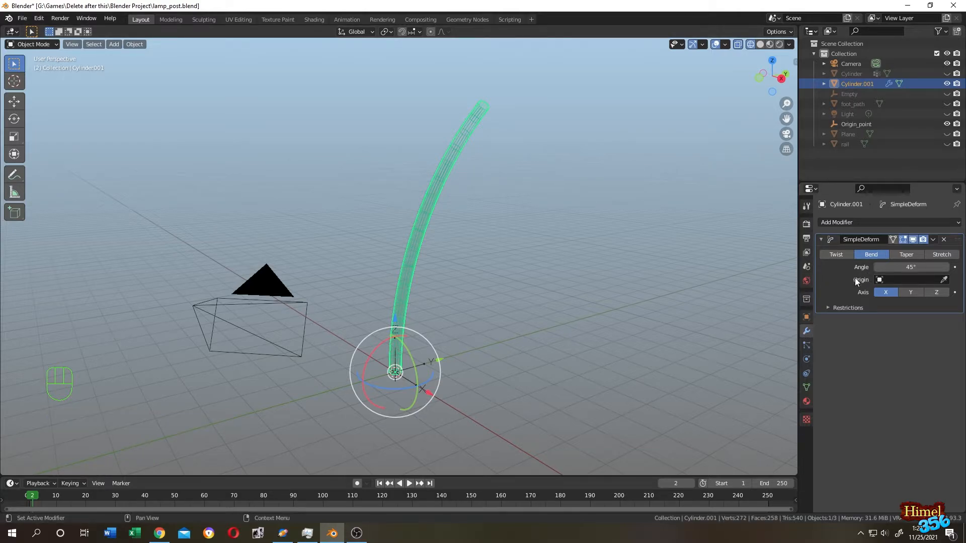
left_click(944, 280)
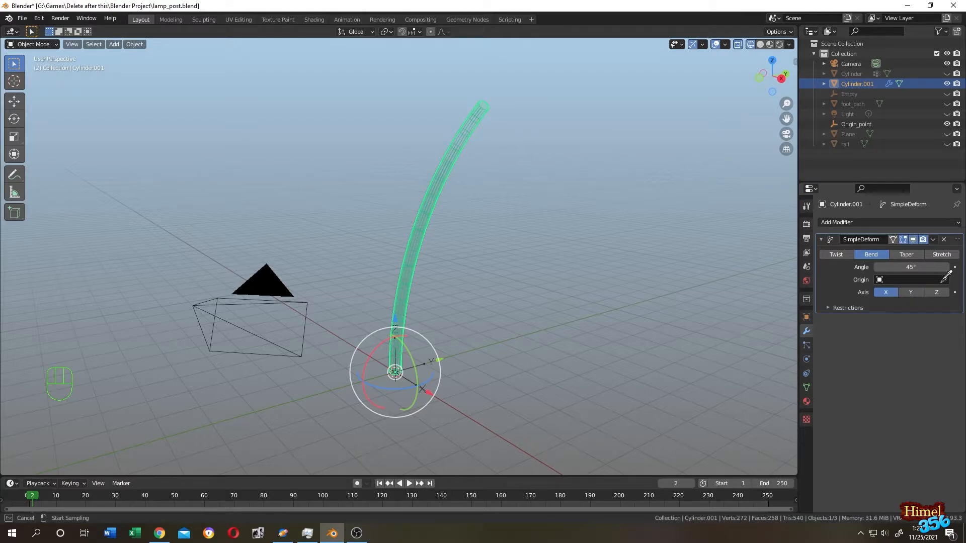
left_click(860, 123)
middle_click_drag(523, 277, 536, 275)
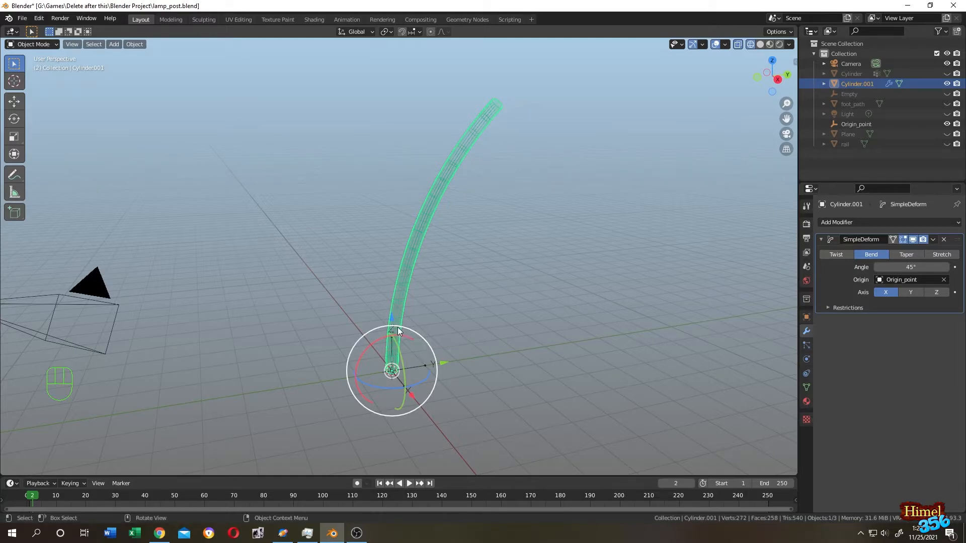
Raise the Origin_point empty along the Z axis by about 4.99 m.
left_click(852, 125)
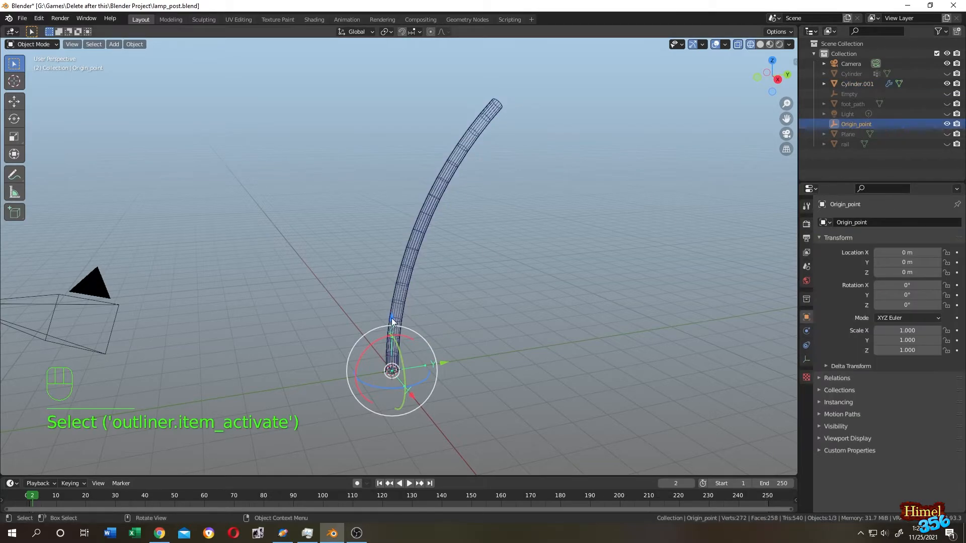
left_click_drag(392, 322, 419, 140)
middle_click_drag(499, 245, 461, 230)
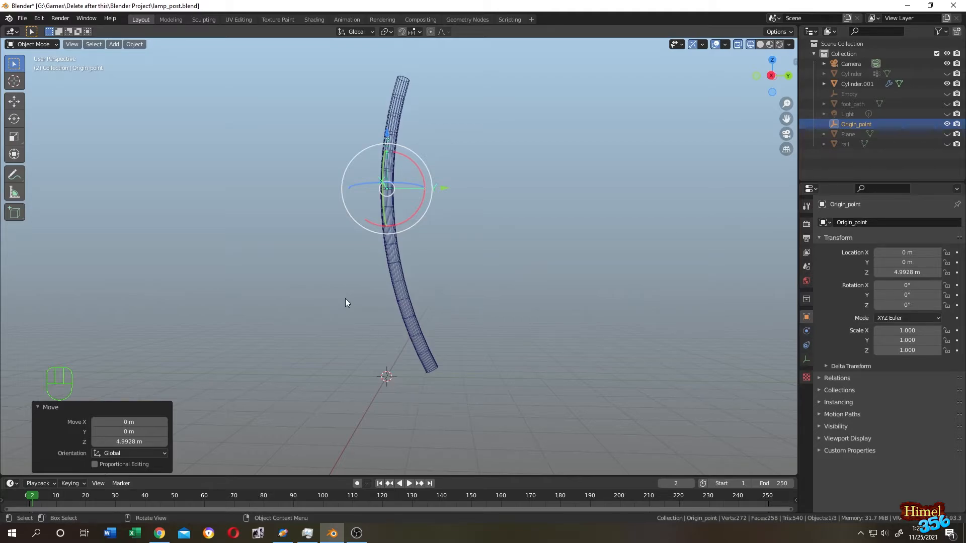
Restrict the cylinder's Simple Deform modifier by setting its lower limit to 0.63.
left_click(396, 98)
left_click(807, 331)
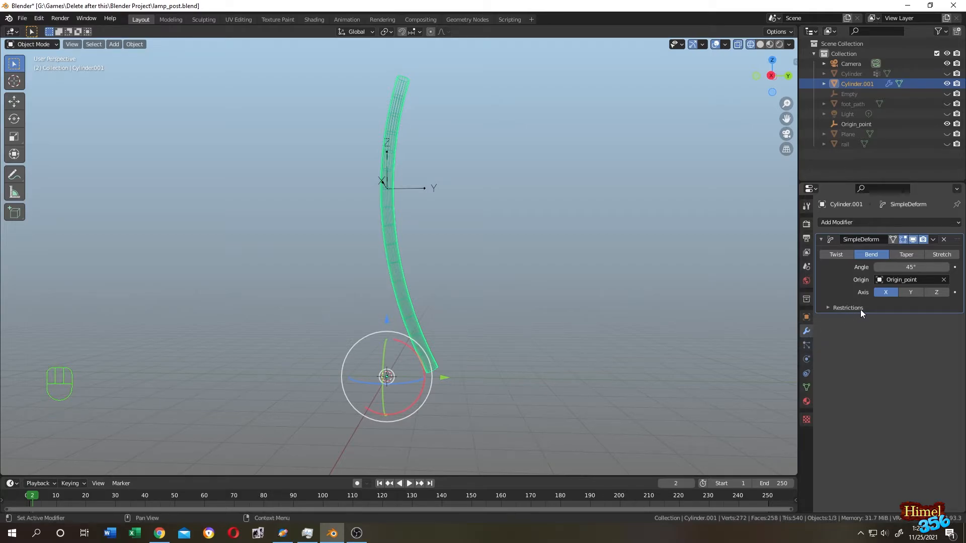
left_click(828, 308)
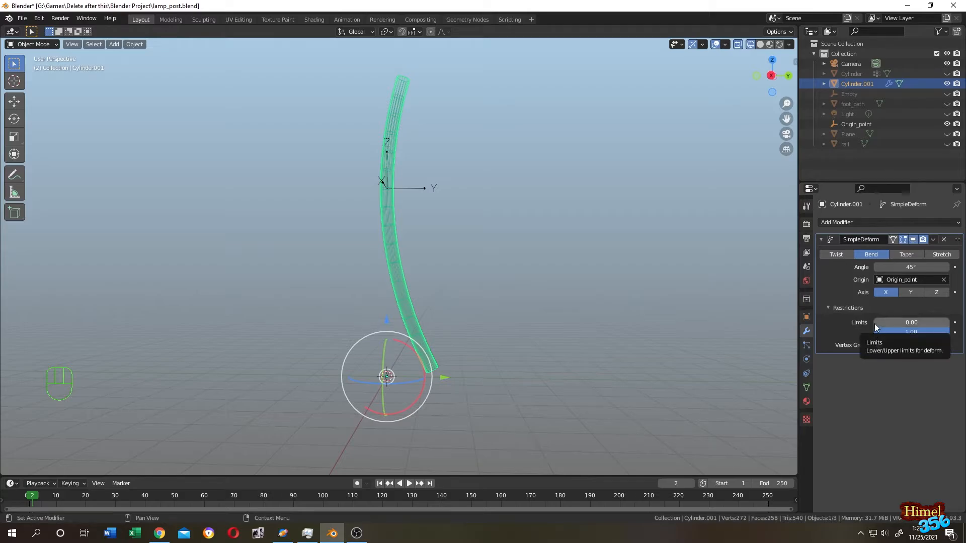
left_click_drag(875, 324, 876, 324)
left_click_drag(875, 322, 922, 323)
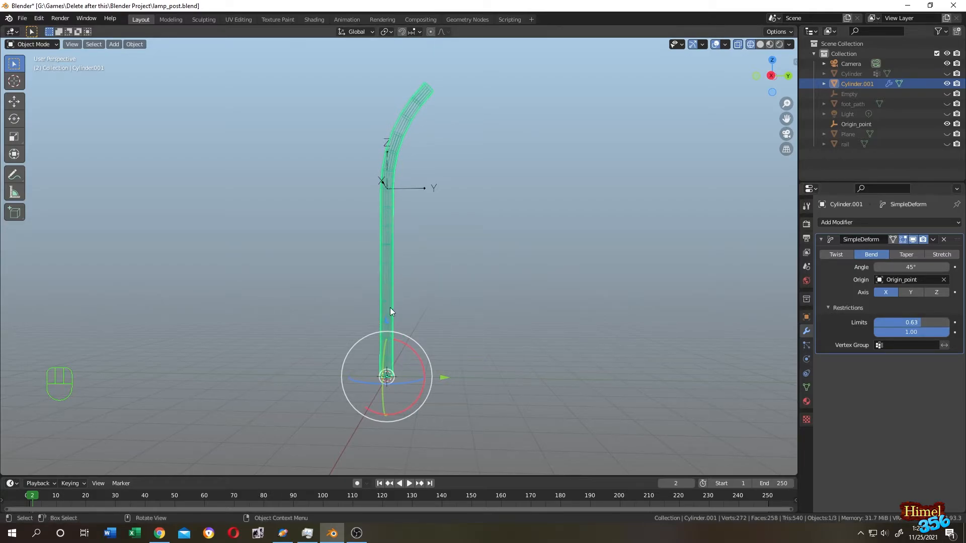
middle_click_drag(497, 203, 508, 232)
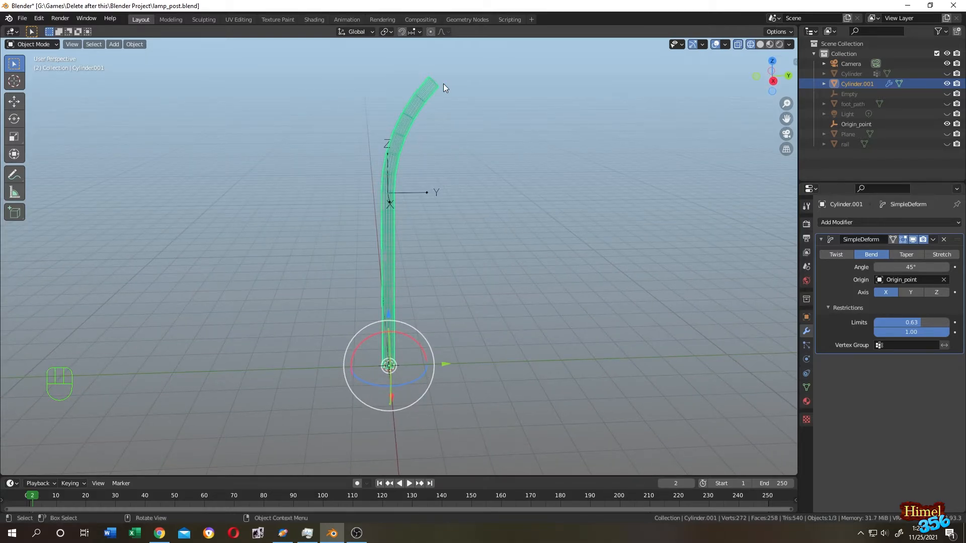
Set the bend angle of the cylinder's Simple Deform modifier to 180°.
left_click_drag(911, 267, 935, 267)
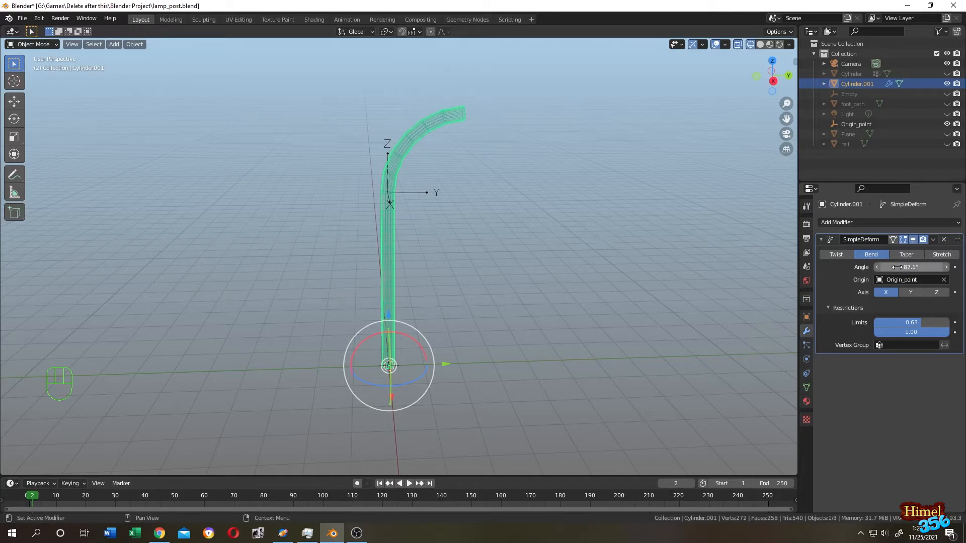
left_click(910, 267)
type("180")
key("Return")
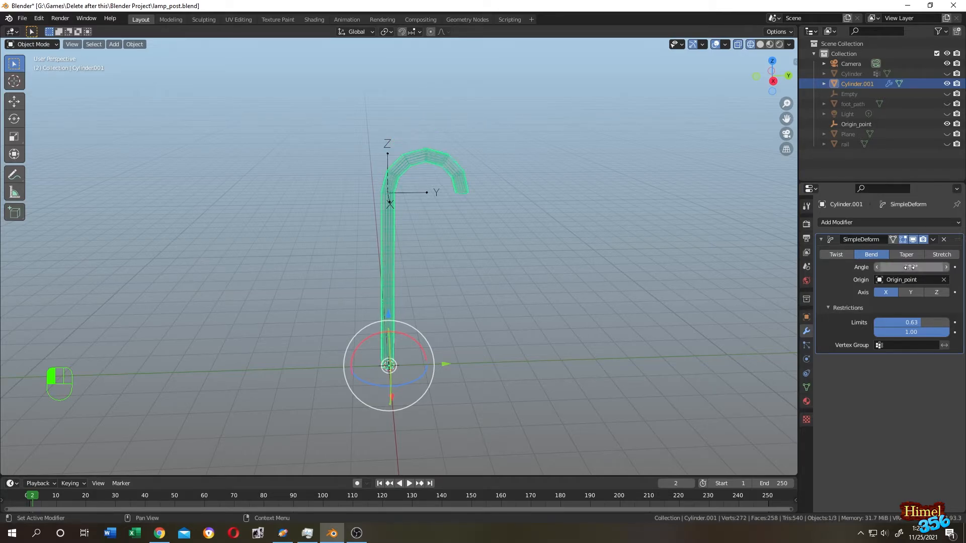
middle_click_drag(487, 249, 527, 231)
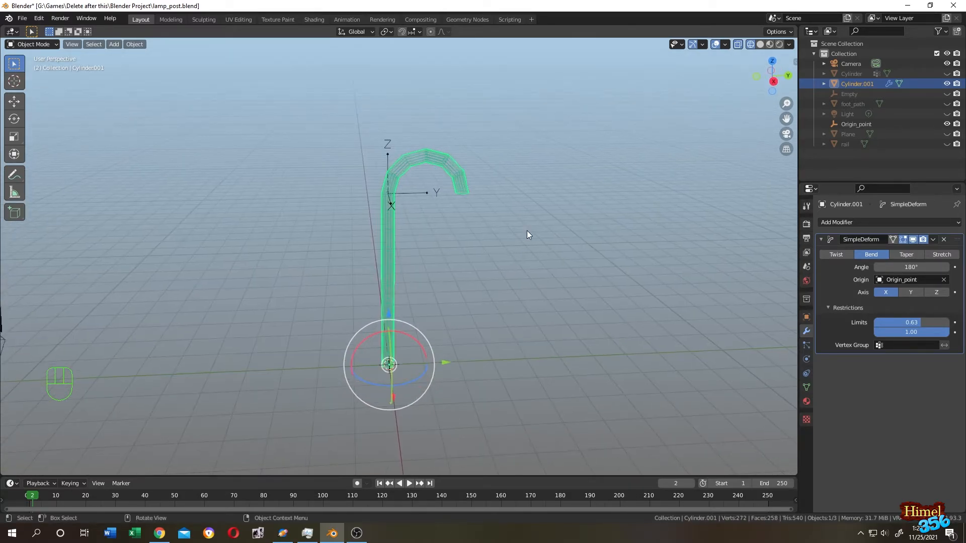
Lower Origin_point along Z by about 0.79 m and reduce the cylinder's lower deform limit to about 0.52.
left_click(846, 124)
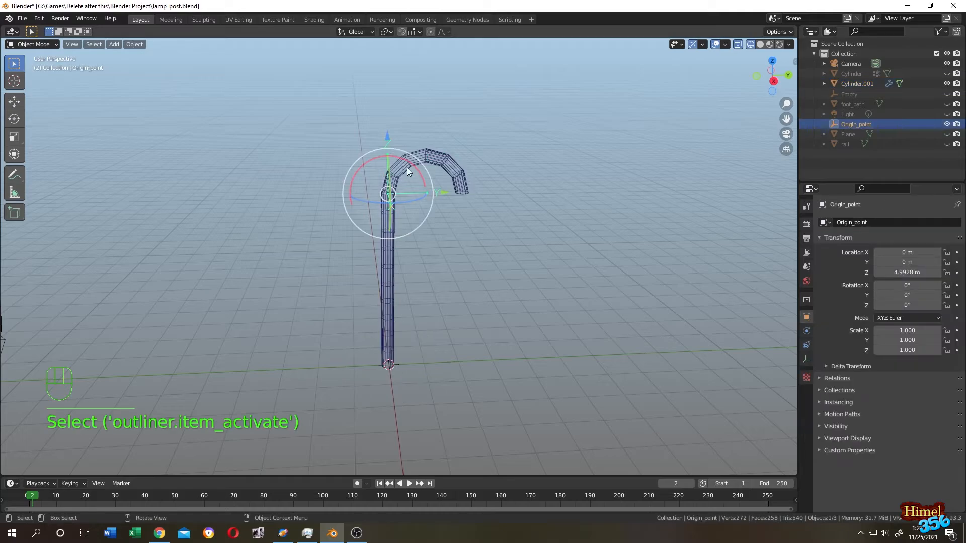
left_click_drag(391, 136, 388, 165)
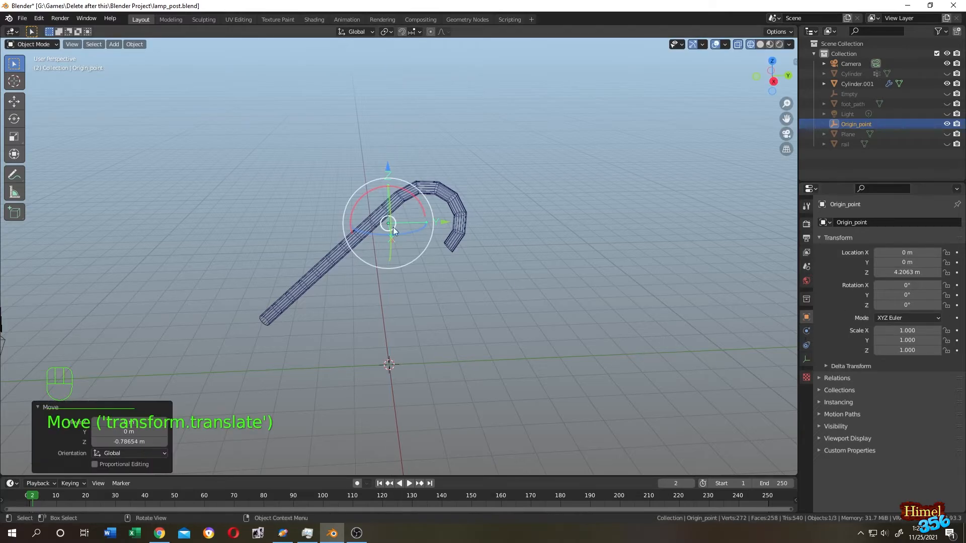
left_click(432, 192)
left_click(806, 330)
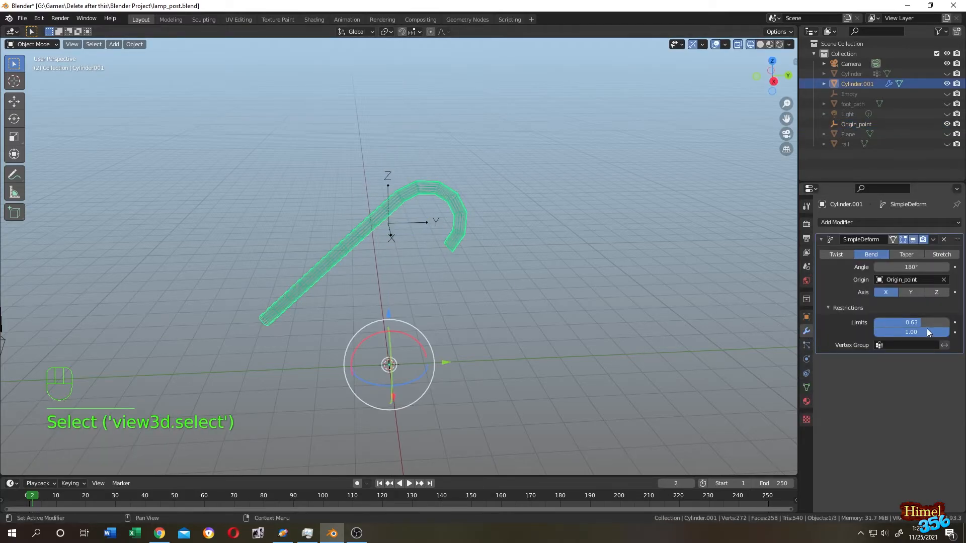
left_click_drag(914, 322, 907, 321)
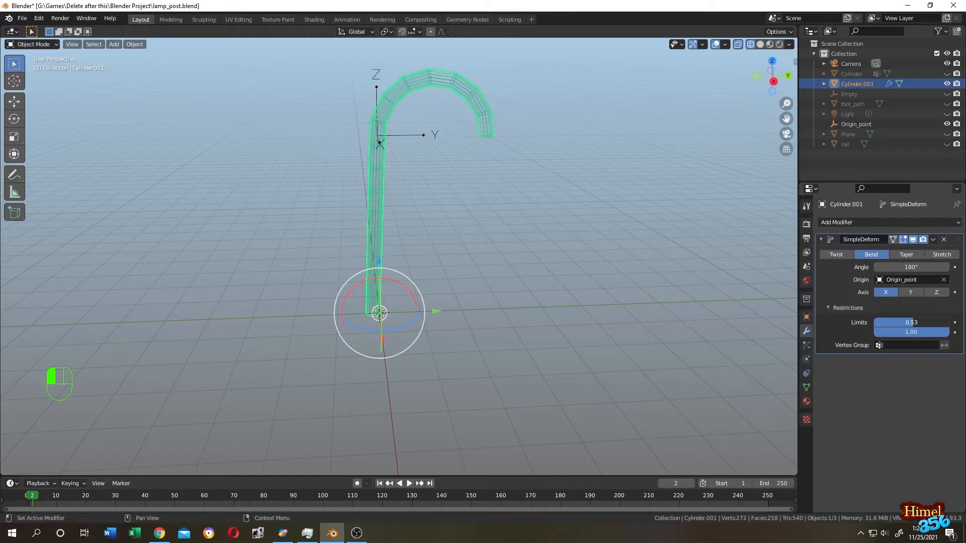
left_click(939, 313)
left_click(405, 201)
mouse_move(405, 201)
middle_mouse_down()
mouse_move(460, 211)
mouse_move(380, 200)
mouse_move(416, 204)
middle_mouse_up()
scroll(417, 204, "up", 2)
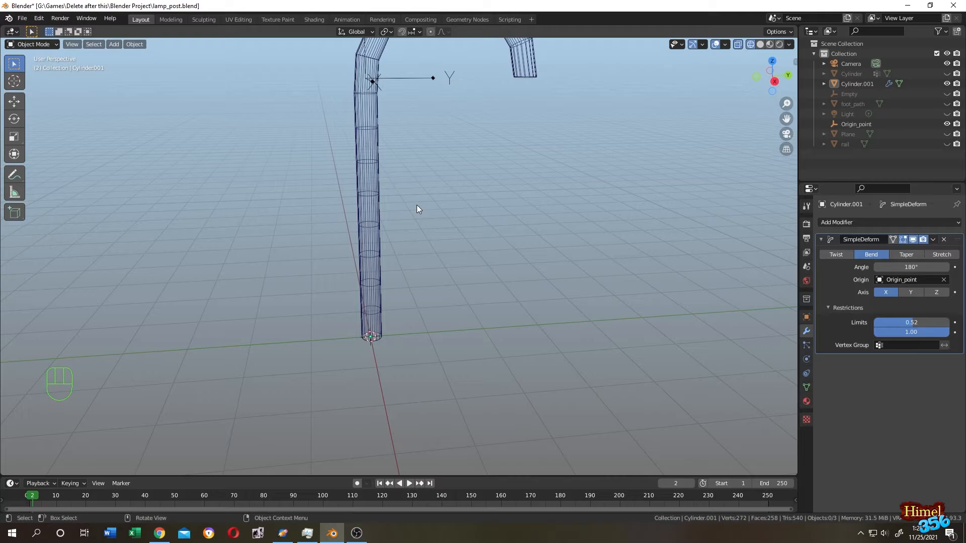
Fine-tune the lower deform limit around 0.52 to align the foot of the post with the world origin.
left_click_drag(912, 322, 916, 326)
left_click(912, 324)
key("Escape")
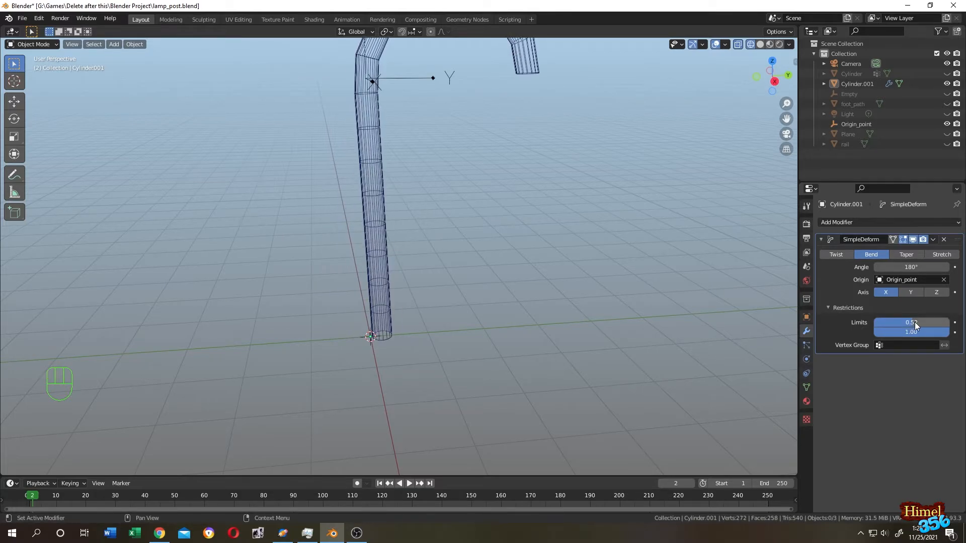
type("0.525")
key("Return")
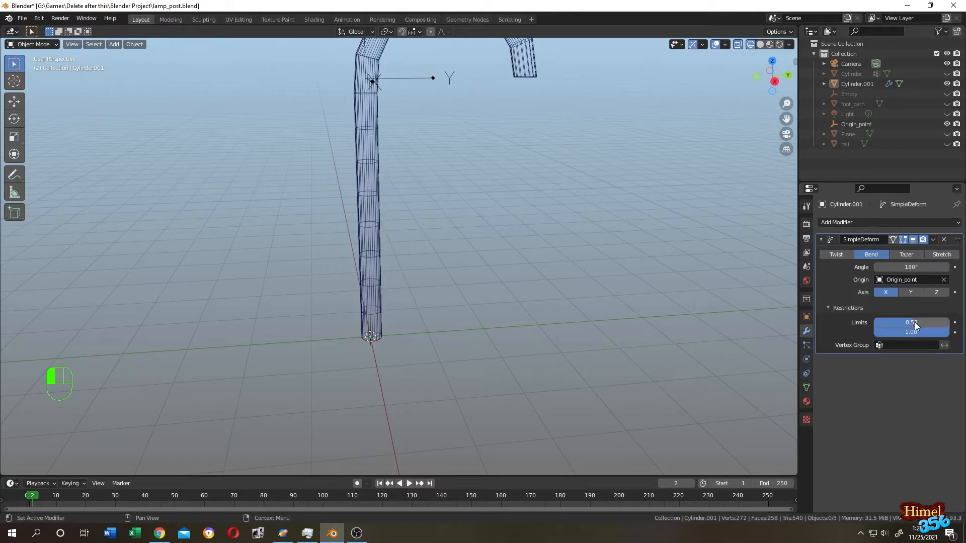
scroll(431, 282, "up", 2)
mouse_move(430, 266)
middle_mouse_down()
mouse_move(385, 258)
mouse_move(443, 265)
middle_mouse_up()
left_click_drag(913, 321, 913, 322)
scroll(502, 226, "down", 3)
middle_click_drag(498, 220, 464, 259, "shift")
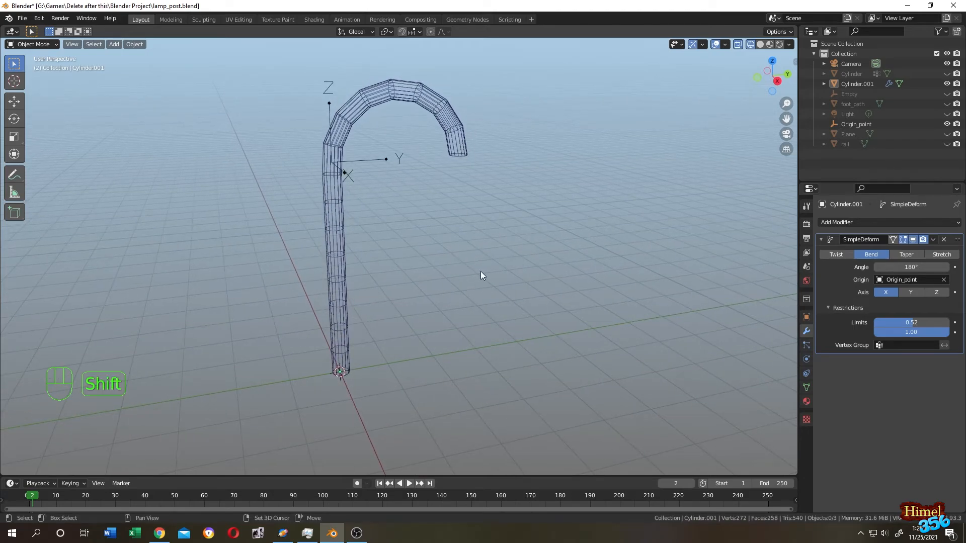
Add a 2 m plane, stand it upright about 0.99 m higher on Z, and apply all its transforms.
key("shift+a")
mouse_move(489, 175)
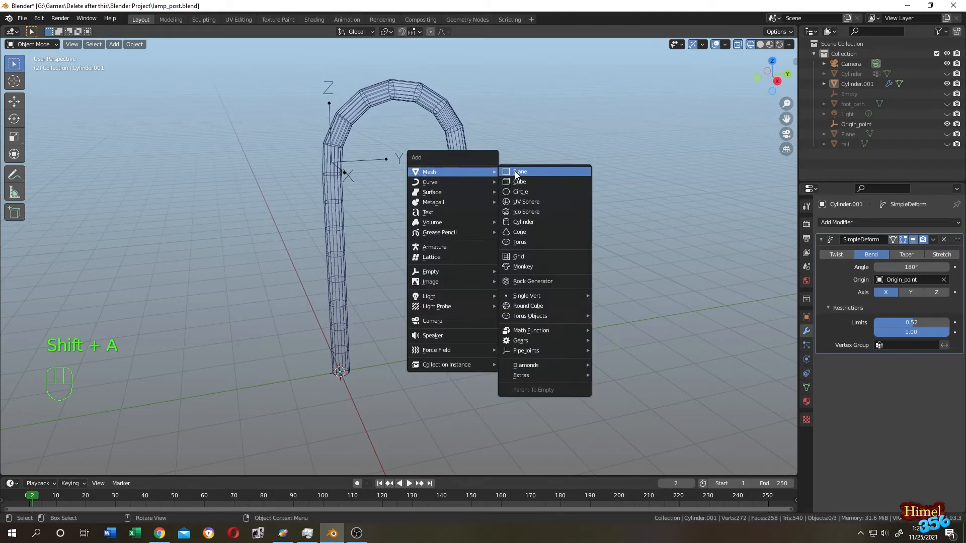
left_click(540, 172)
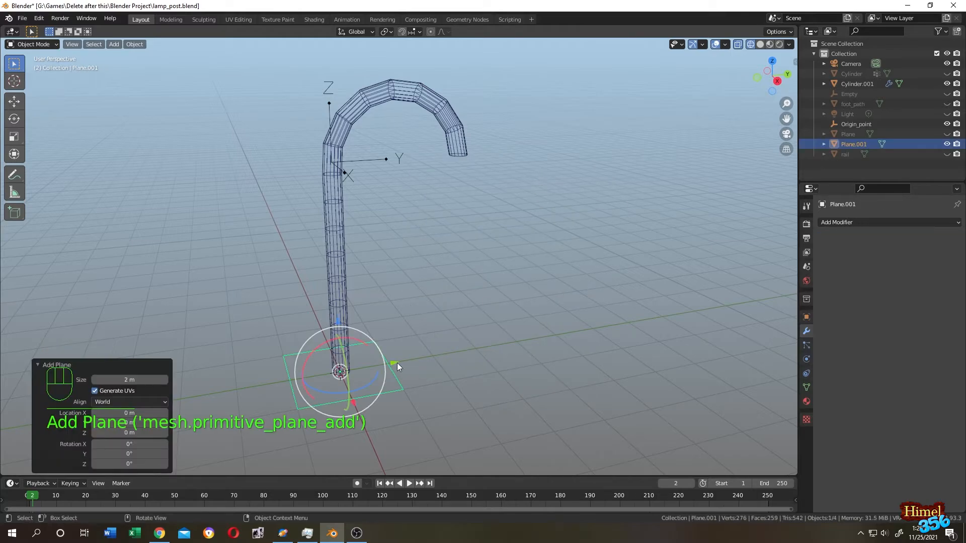
left_click_drag(365, 343, 334, 343)
key("ctrl+a")
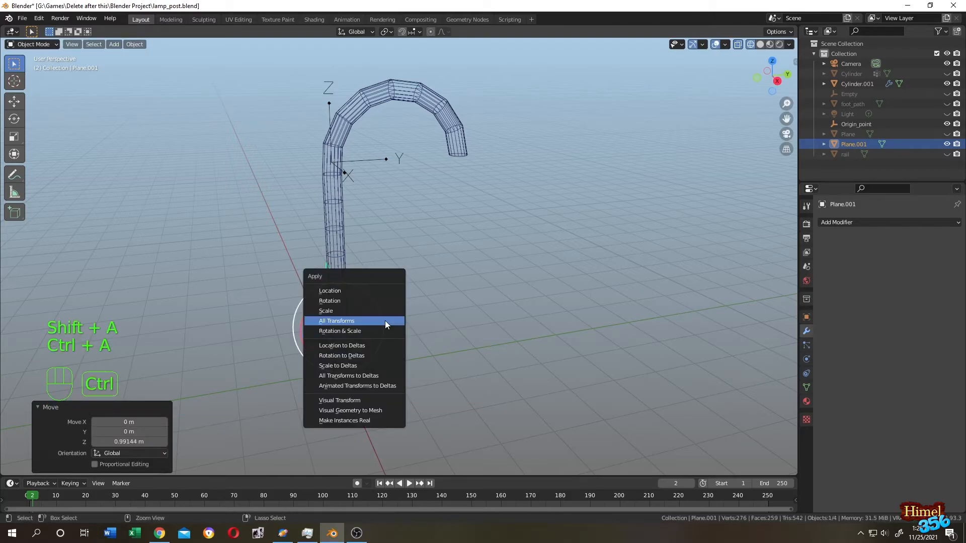
left_click(385, 322)
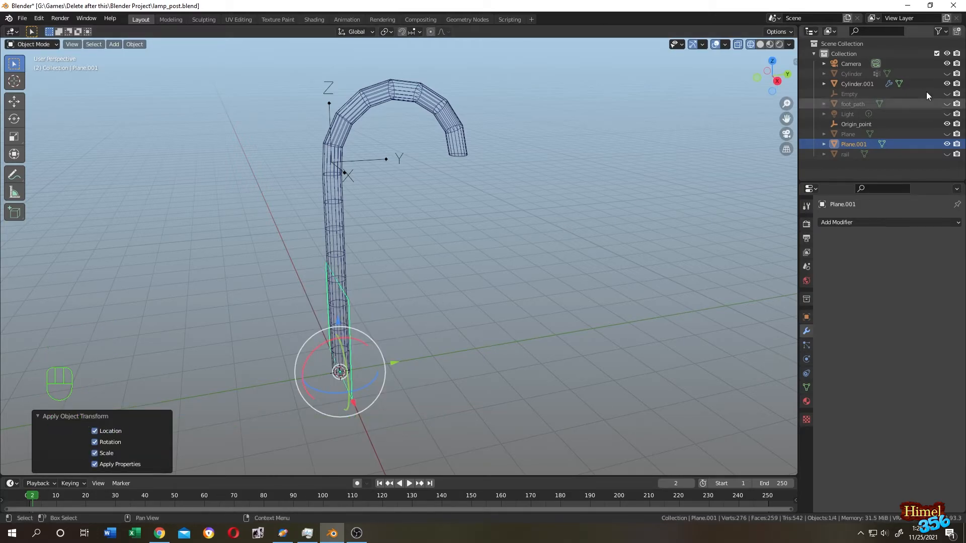
Hide the bent cylinder and open the upright plane in Edit Mode.
left_click(947, 84)
middle_click_drag(400, 260, 334, 343)
key("Tab")
middle_click_drag(449, 357, 504, 304)
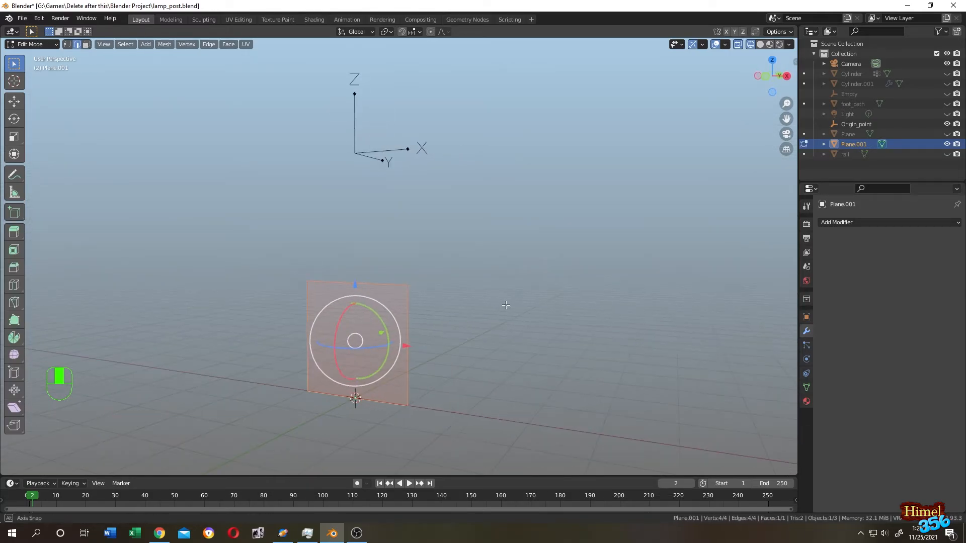
middle_click_drag(470, 343, 367, 317)
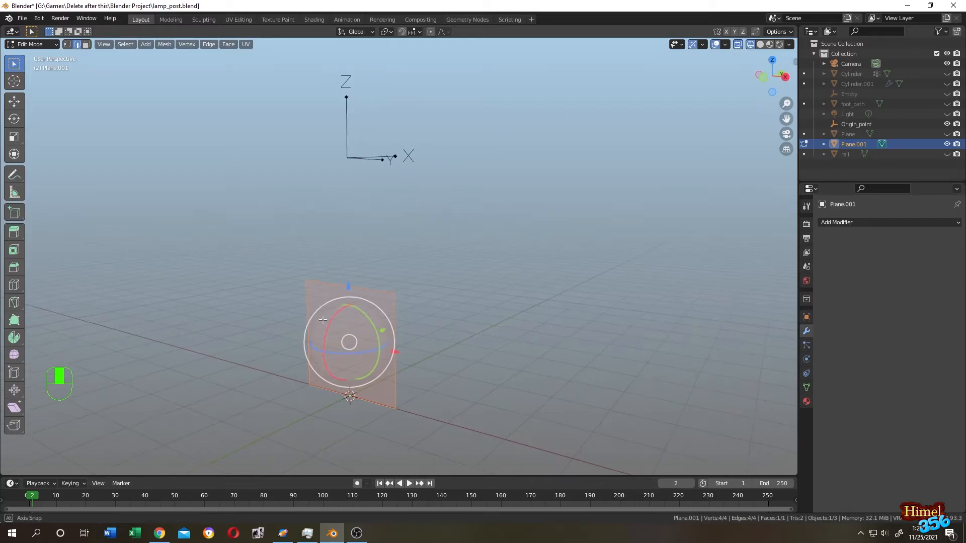
Subdivide the upright plane into a dense grid of 441 faces and return to Object Mode.
right_click(362, 314)
left_click(330, 219)
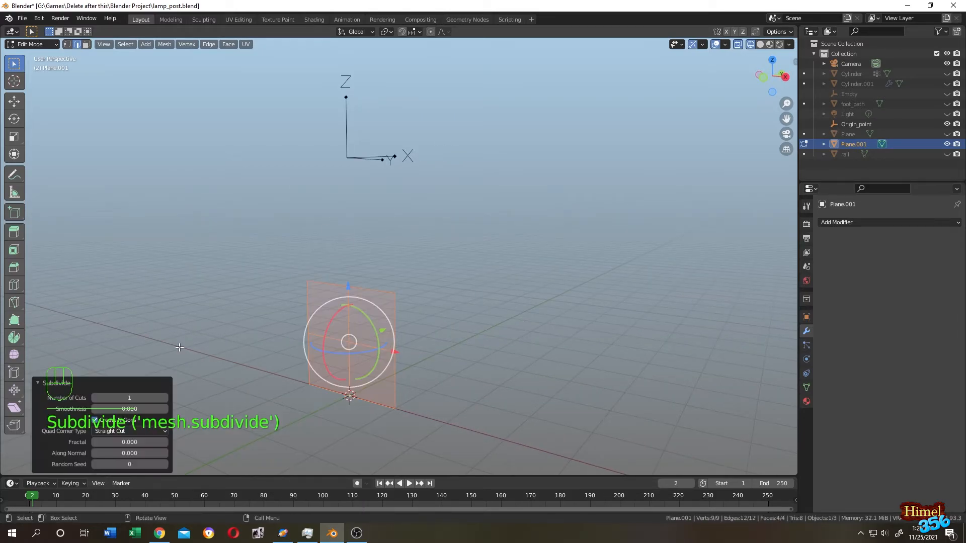
left_click(137, 395)
key("Return")
left_click(443, 312)
middle_click_drag(386, 315, 417, 305)
left_click(334, 316)
key("a")
key("Tab")
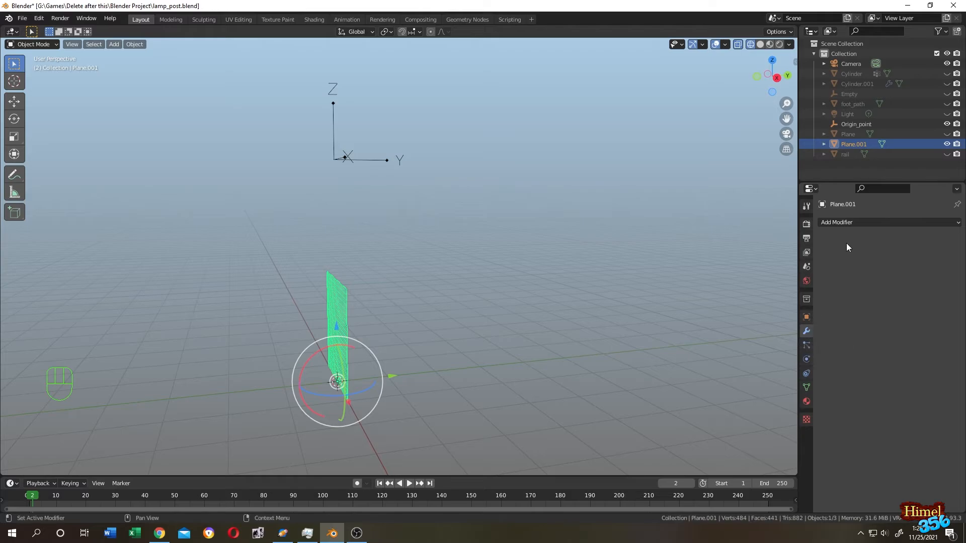
Add a Simple Deform modifier to the upright plane, set it to Bend, and set its angle to 130°.
left_click(851, 223)
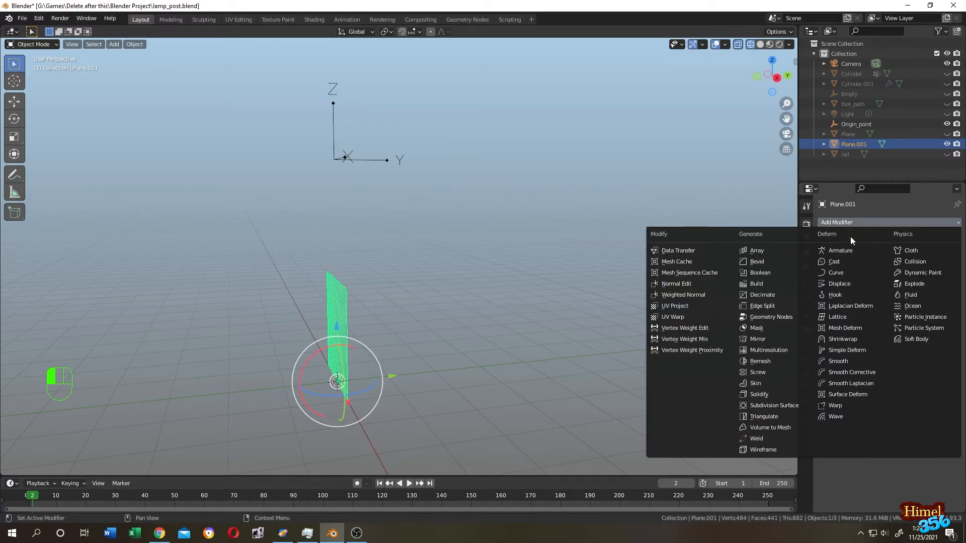
left_click(848, 350)
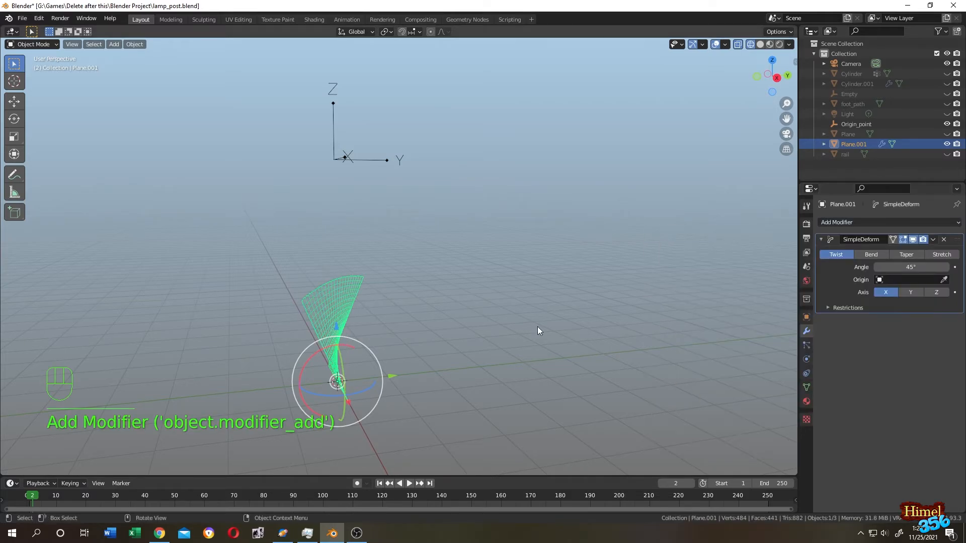
middle_click_drag(437, 311, 431, 333)
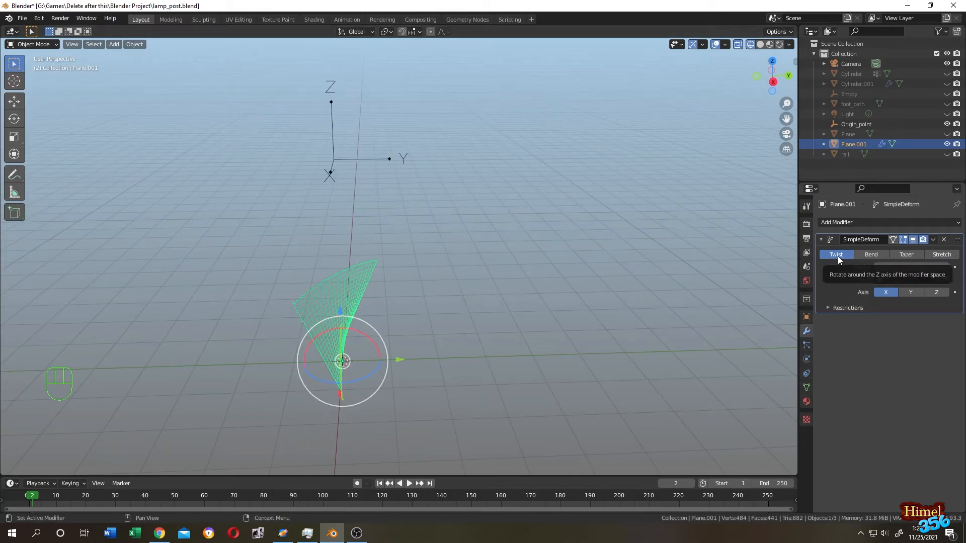
left_click(872, 254)
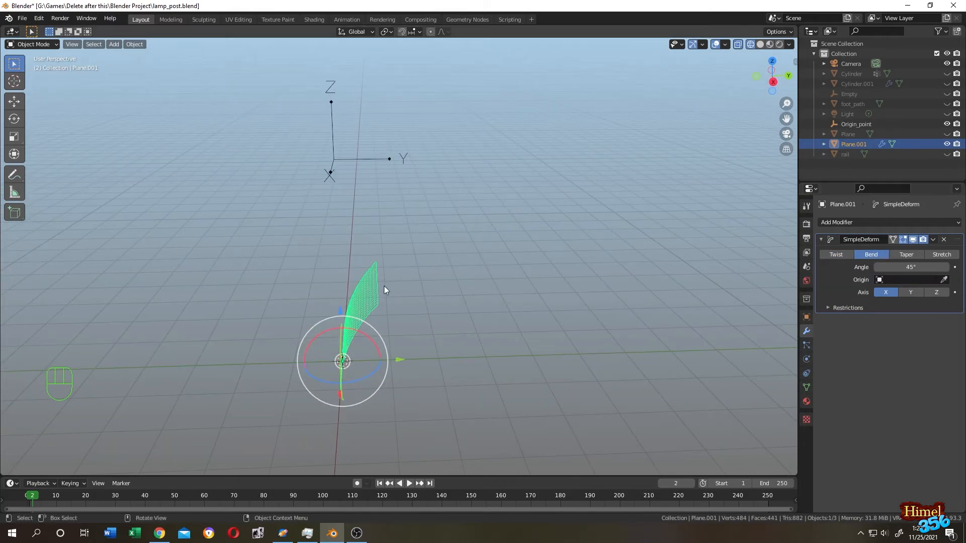
middle_click_drag(384, 286, 386, 254)
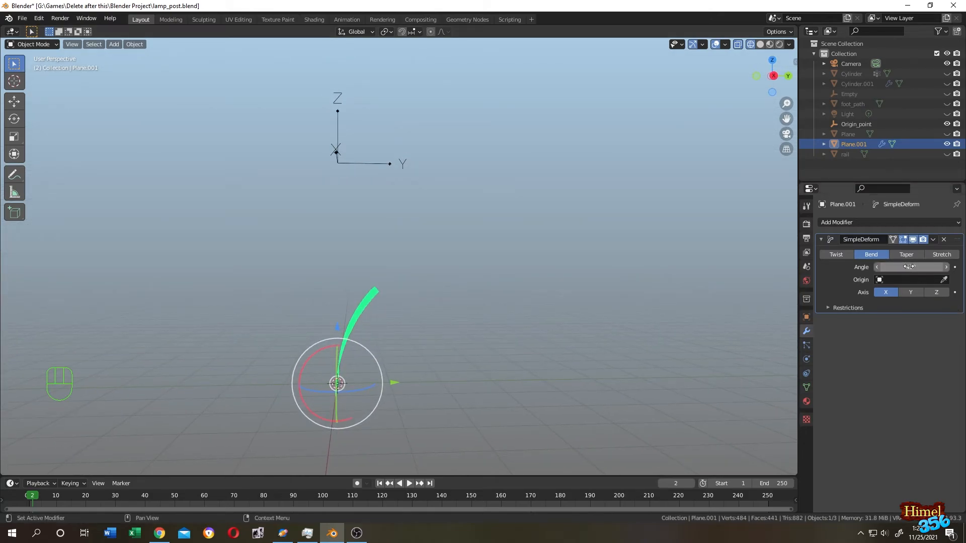
left_click_drag(911, 267, 946, 267)
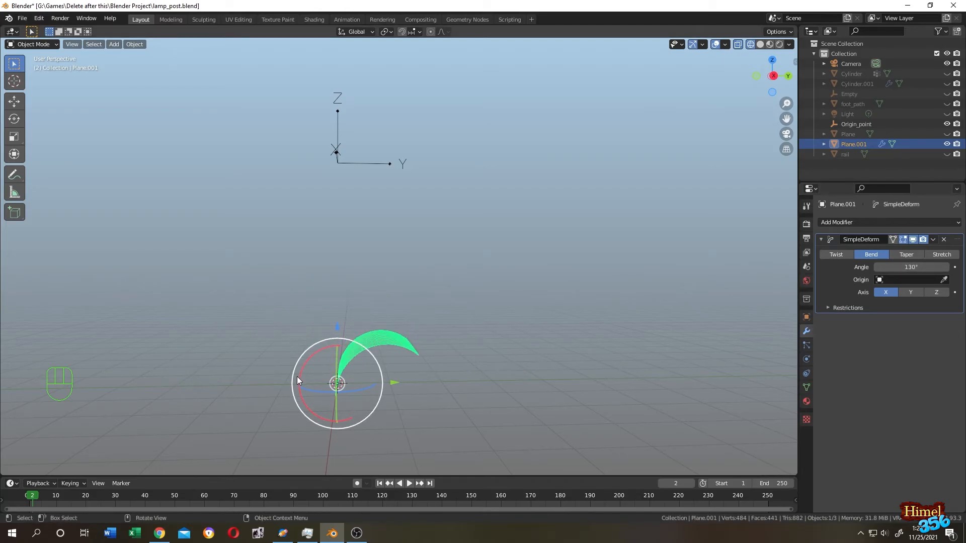
Add an Arrows empty at the world origin and rename it plane_origin.
key("shift")
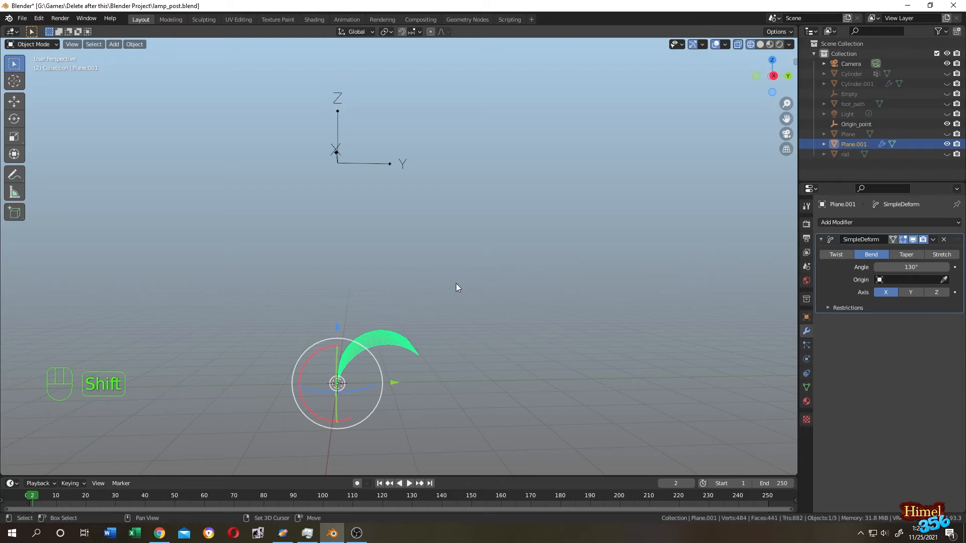
key("shift+a")
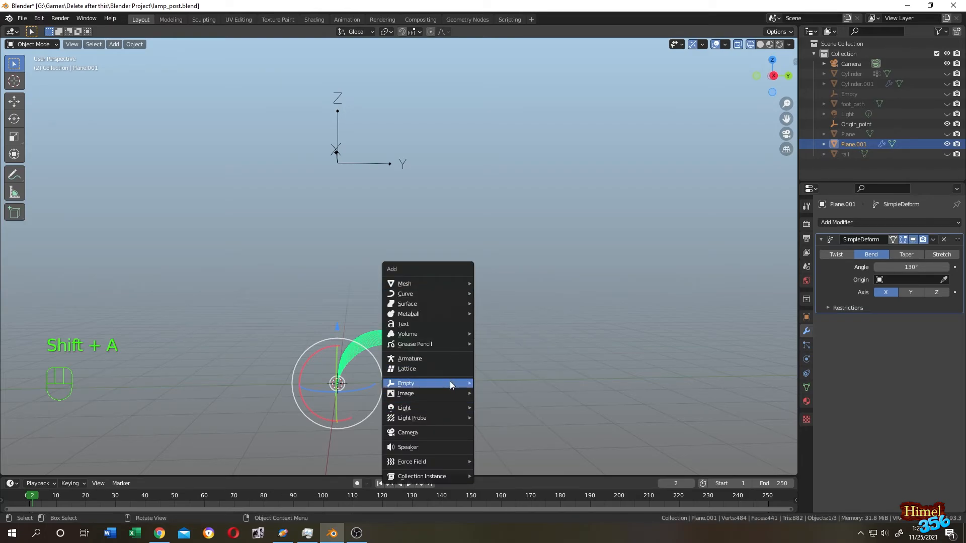
mouse_move(449, 382)
left_click(508, 390)
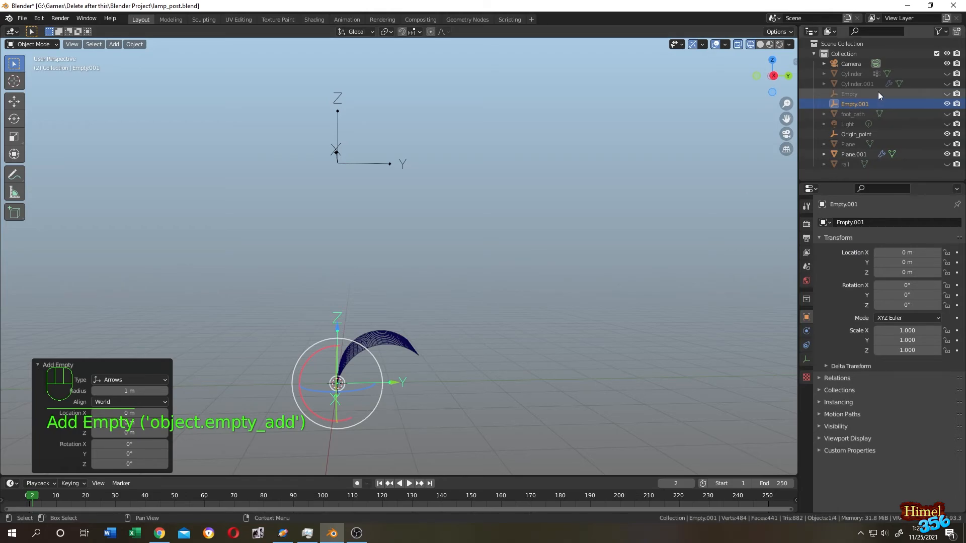
double_click(867, 104)
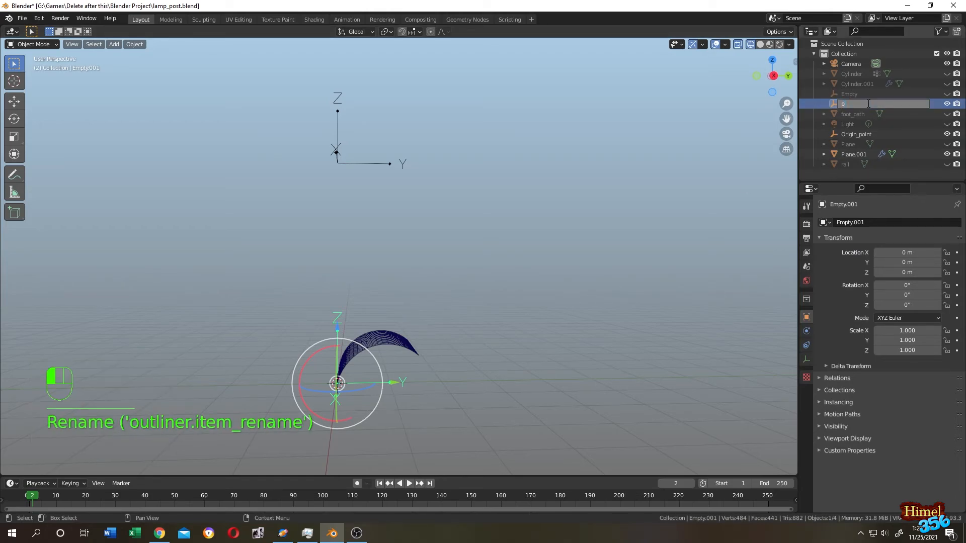
type("plane_origin")
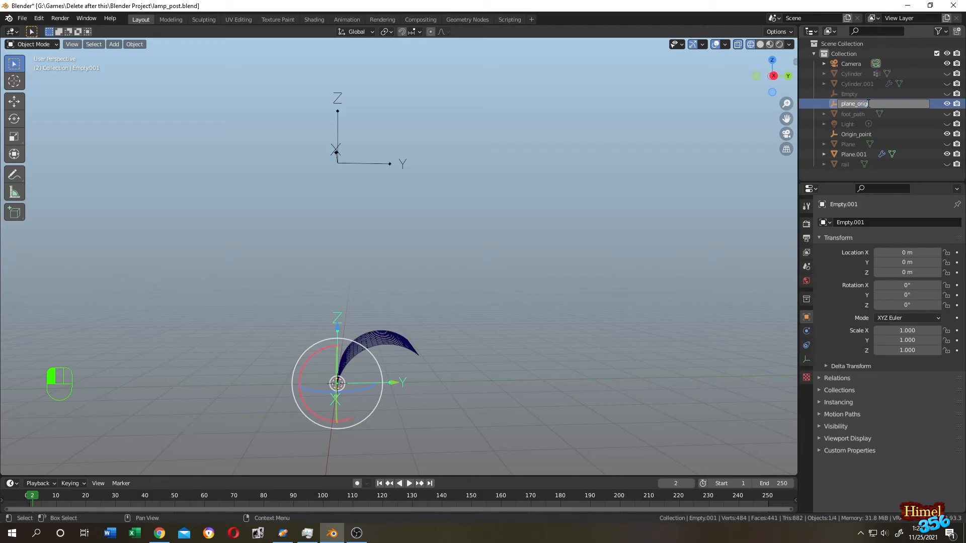
key("Return")
Assign plane_origin as the origin object of the plane's Simple Deform modifier.
left_click(376, 339)
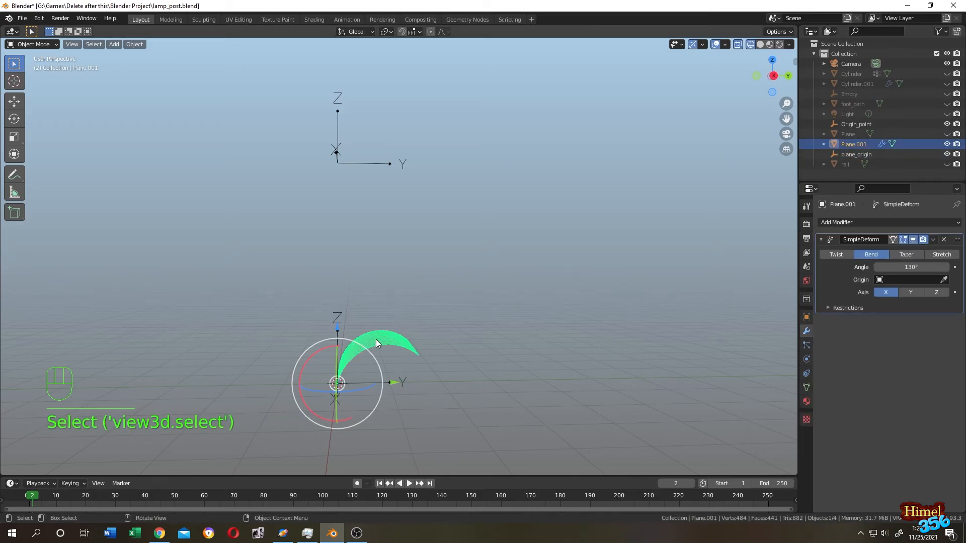
left_click(944, 280)
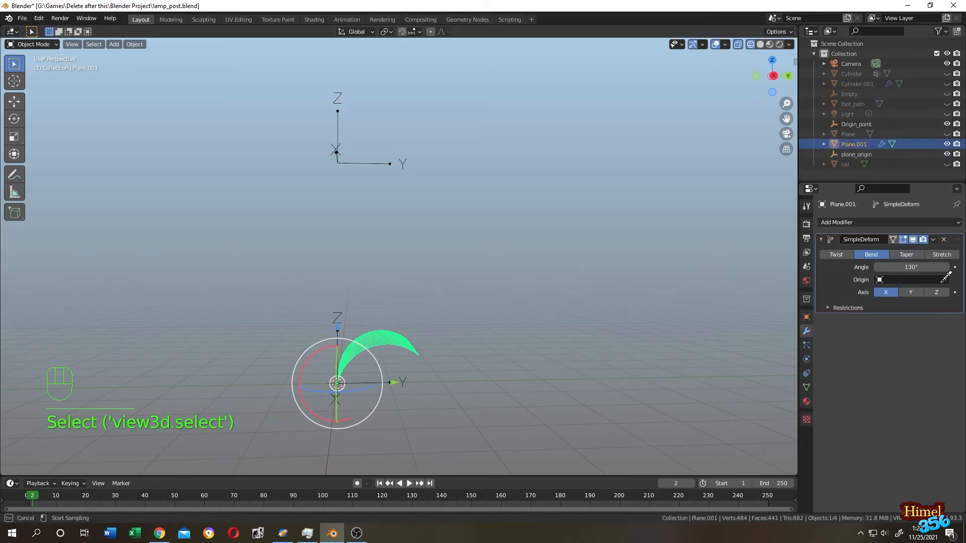
left_click(860, 152)
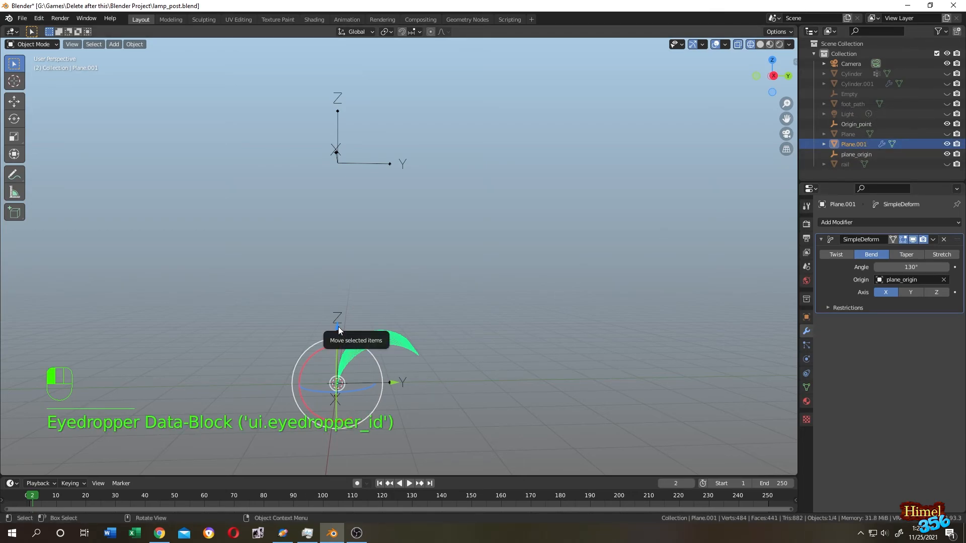
left_click_drag(338, 327, 369, 334)
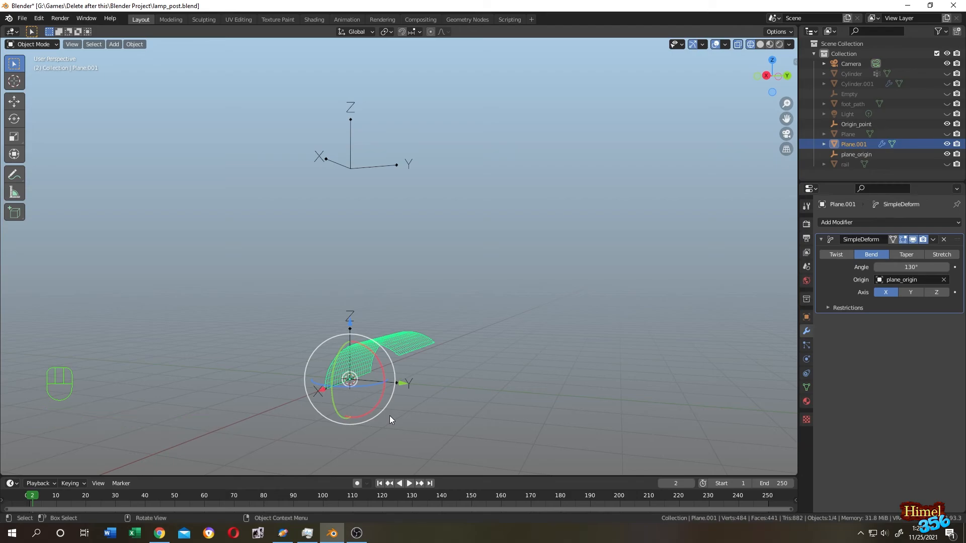
Apply the Simple Deform modifier to the bent plane.
left_click(934, 240)
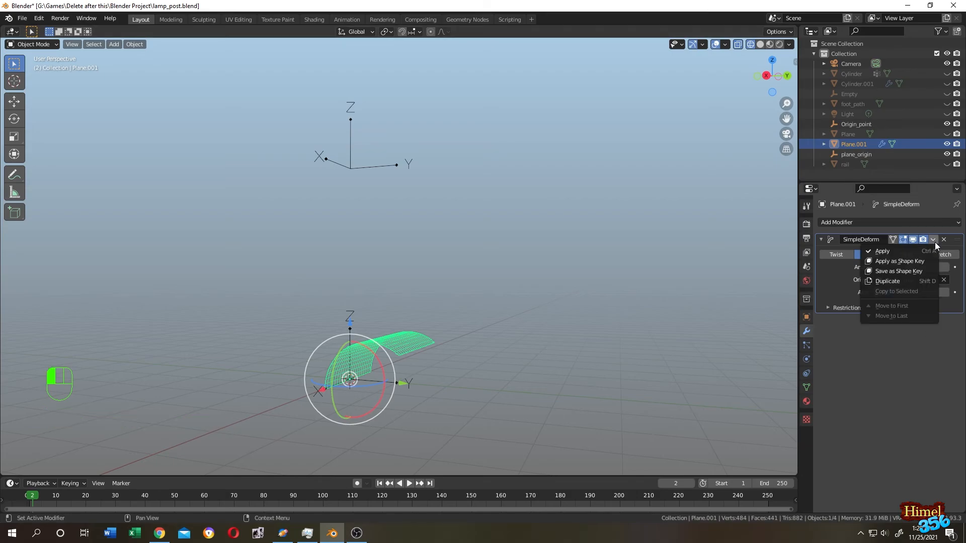
left_click(884, 251)
mouse_move(366, 317)
middle_mouse_down()
mouse_move(403, 326)
mouse_move(352, 328)
middle_mouse_up()
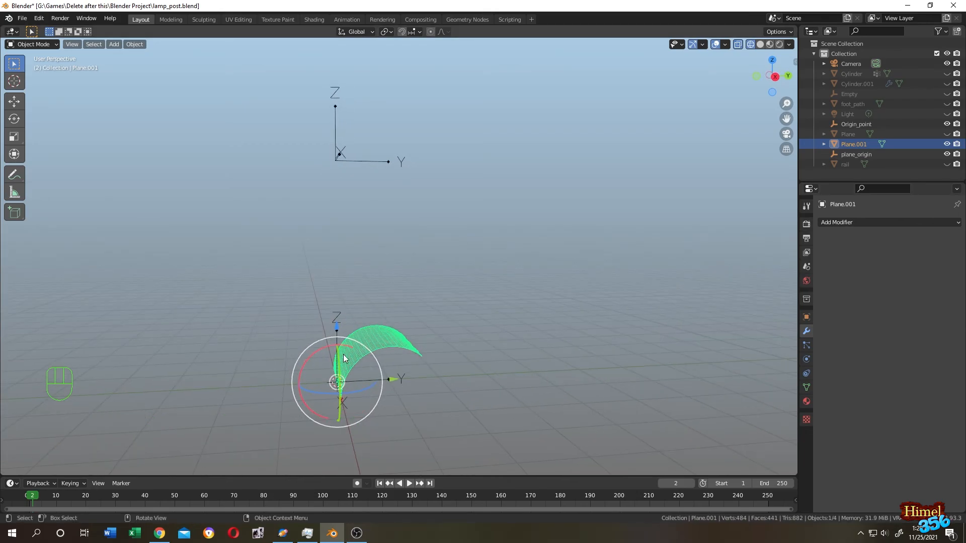
Delete the plane_origin empty from the scene.
left_click(852, 154)
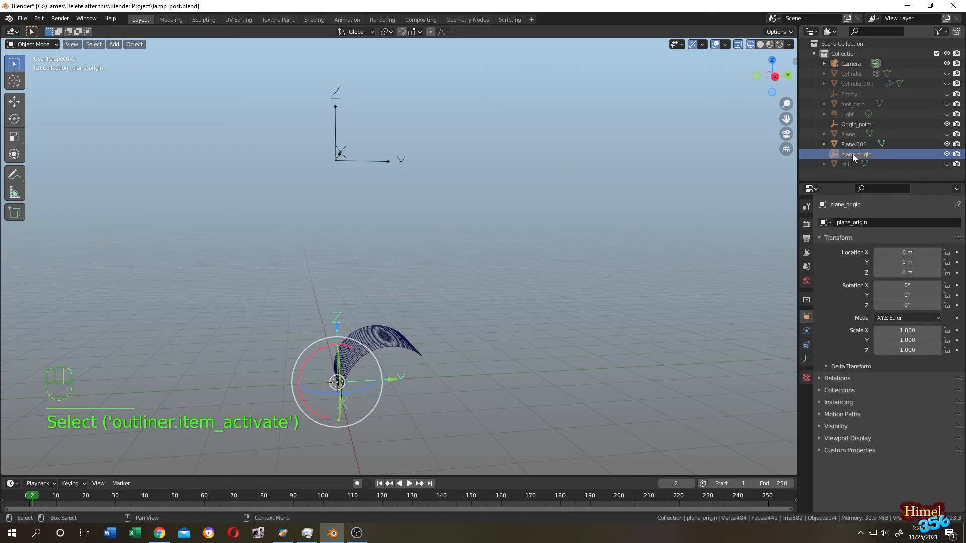
key("Delete")
middle_click_drag(509, 258, 471, 258)
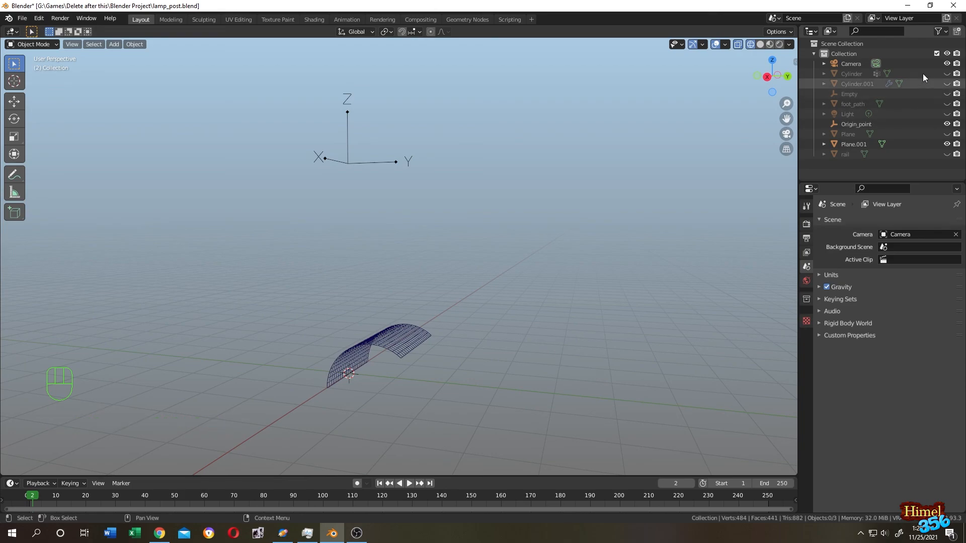
Unhide all hidden scene objects, including both cylinders, the Empty, foot_path, Light, Plane and rail, and view the whole scene.
left_click(947, 73)
left_click(947, 84)
left_click(947, 94)
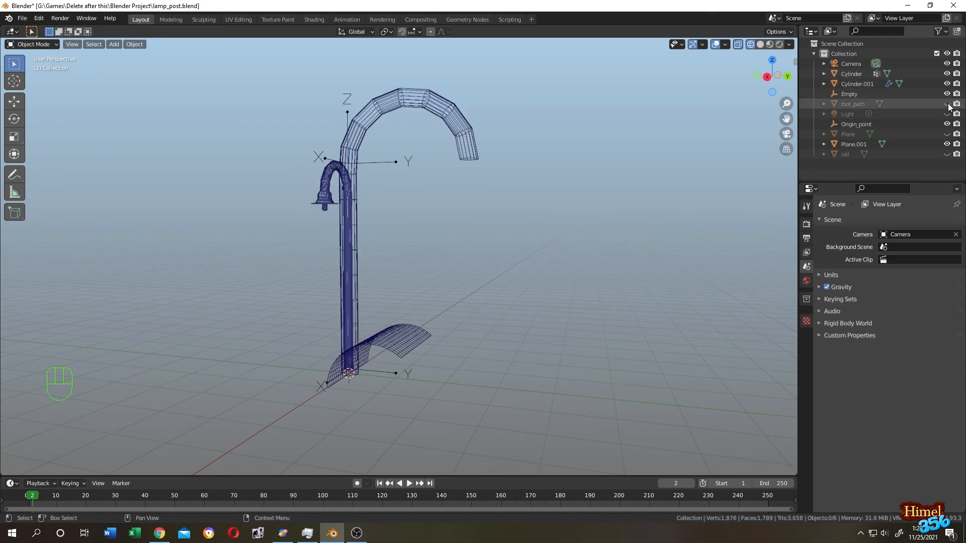
left_click(947, 104)
left_click(947, 124)
left_click(947, 114)
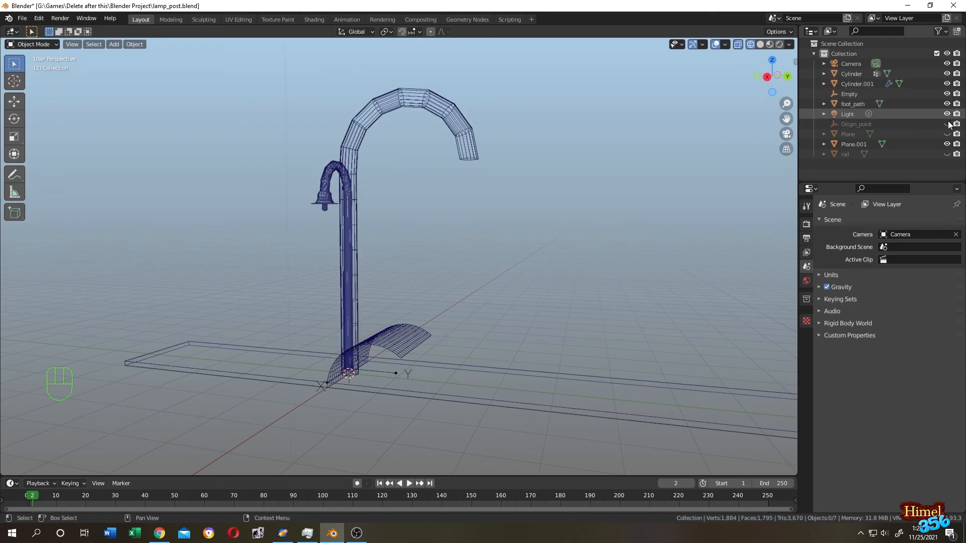
left_click(947, 124)
left_click(947, 134)
left_click(947, 154)
middle_click_drag(569, 246, 624, 255)
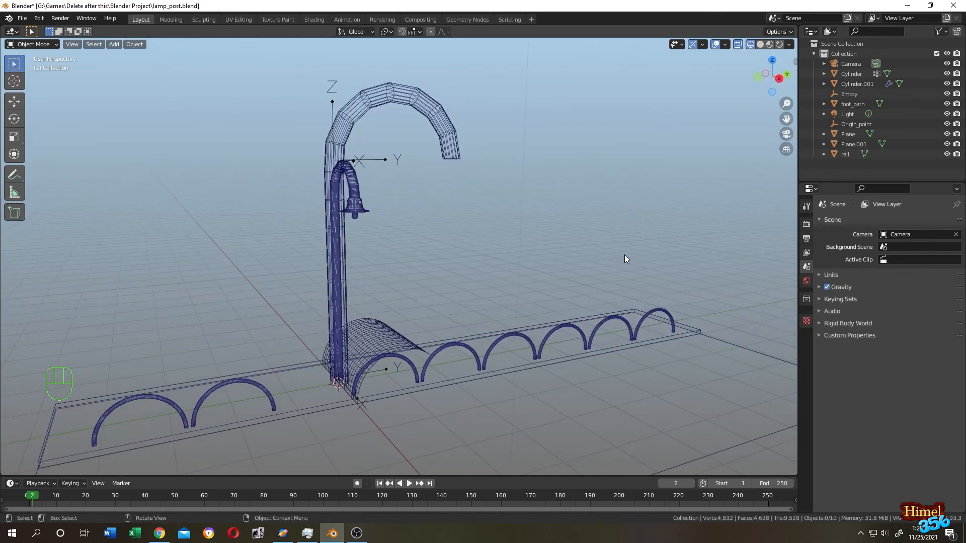